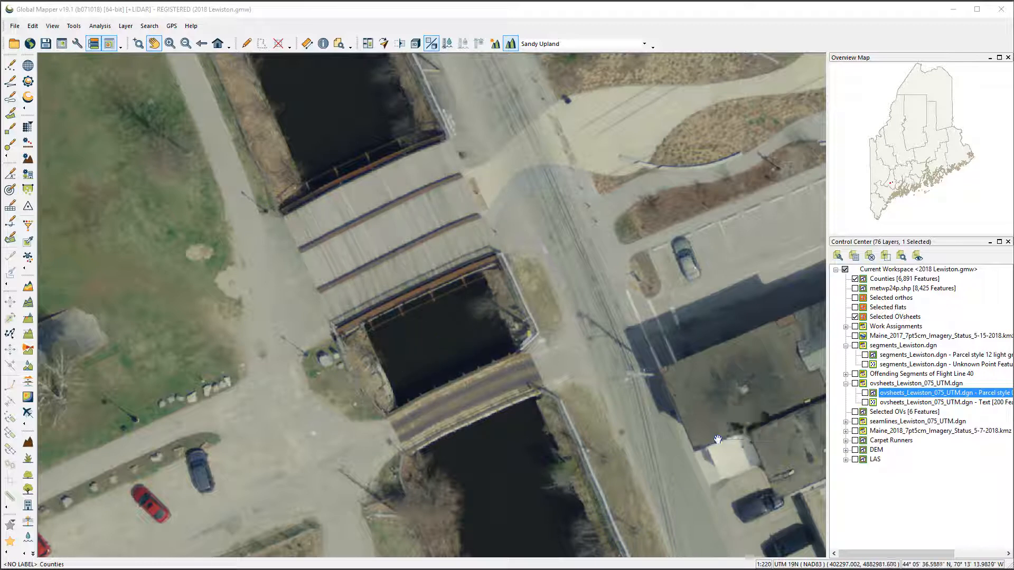
Step: Show the parcel layer of ovsheets_Lewiston_075_UTM.dgn and identify the sheet covering the canal bridge
{"action": "left_click", "coordinate": [864, 394]}
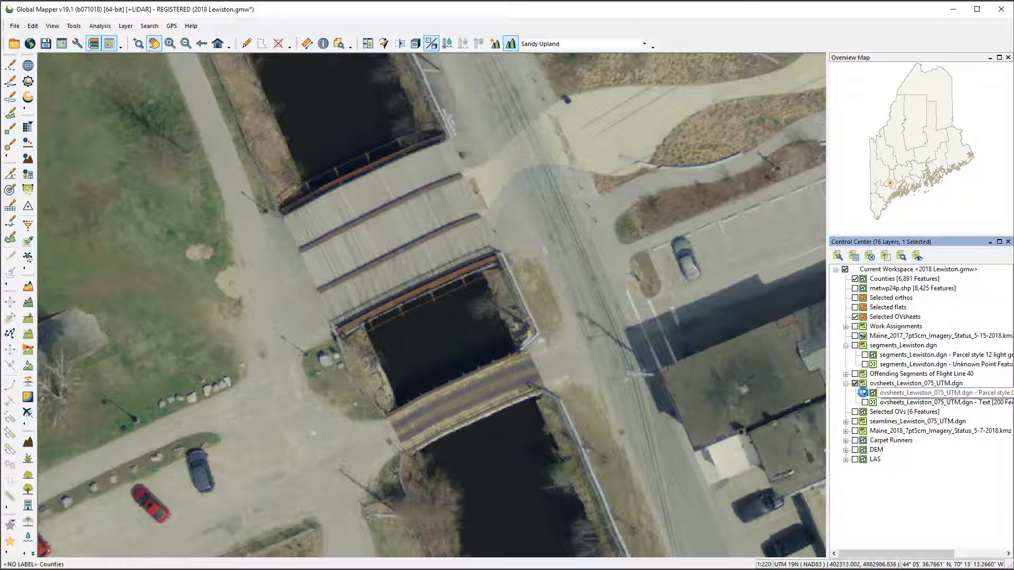
{"action": "mouse_move", "coordinate": [403, 268]}
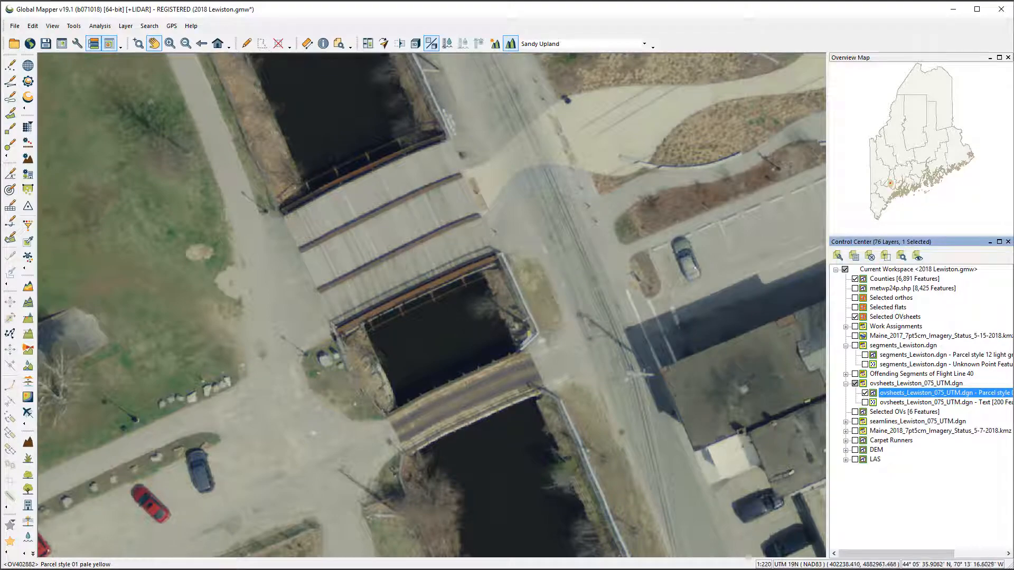
Step: Switch to Photoshop and browse to Lewiston's Selected ovsheets folder in Mini Bridge
{"action": "left_click", "coordinate": [228, 569]}
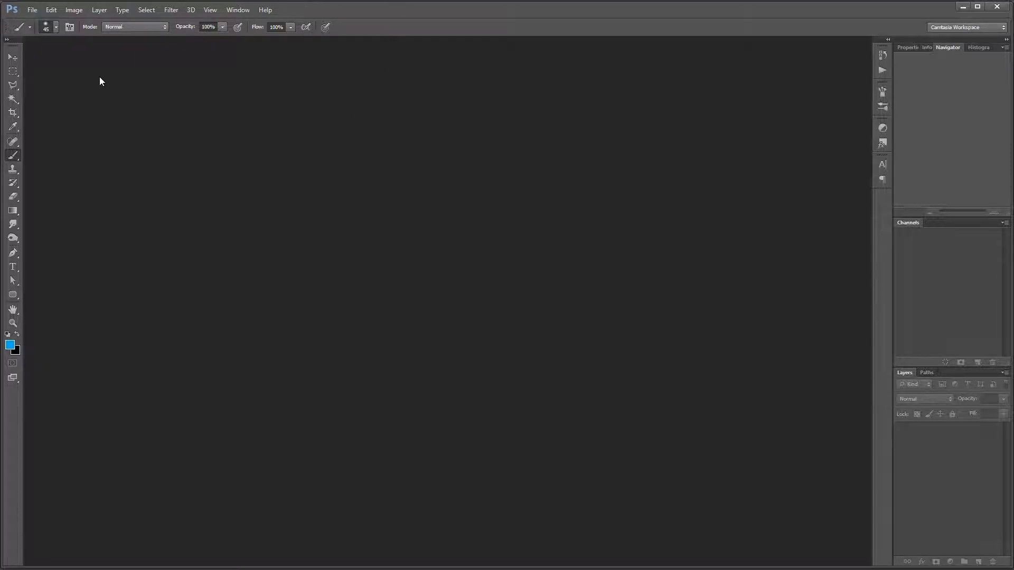
{"action": "left_click", "coordinate": [32, 10]}
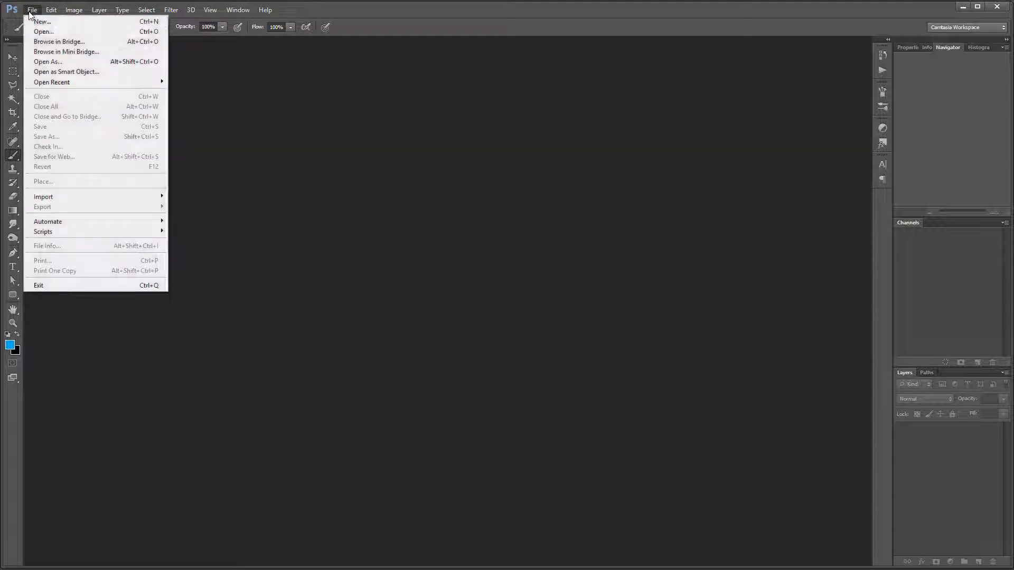
{"action": "left_click", "coordinate": [38, 52]}
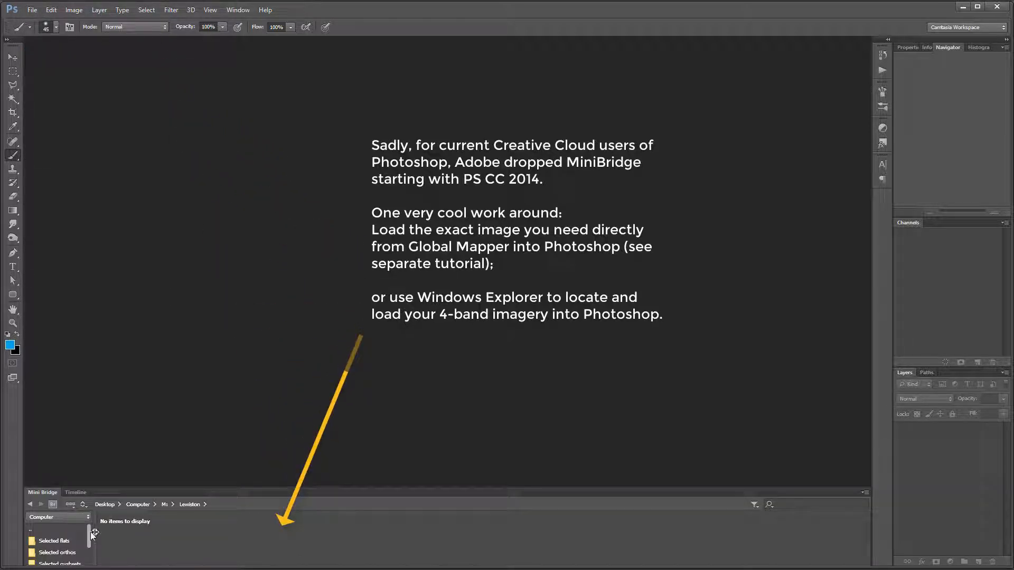
{"action": "left_click_drag", "start_coordinate": [88, 531], "coordinate": [90, 542]}
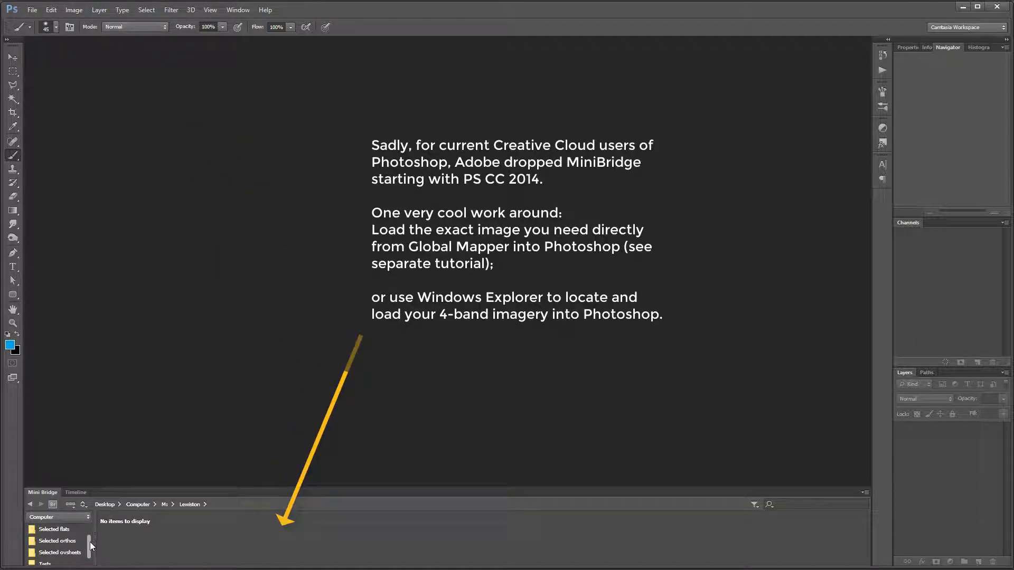
{"action": "left_click", "coordinate": [71, 555]}
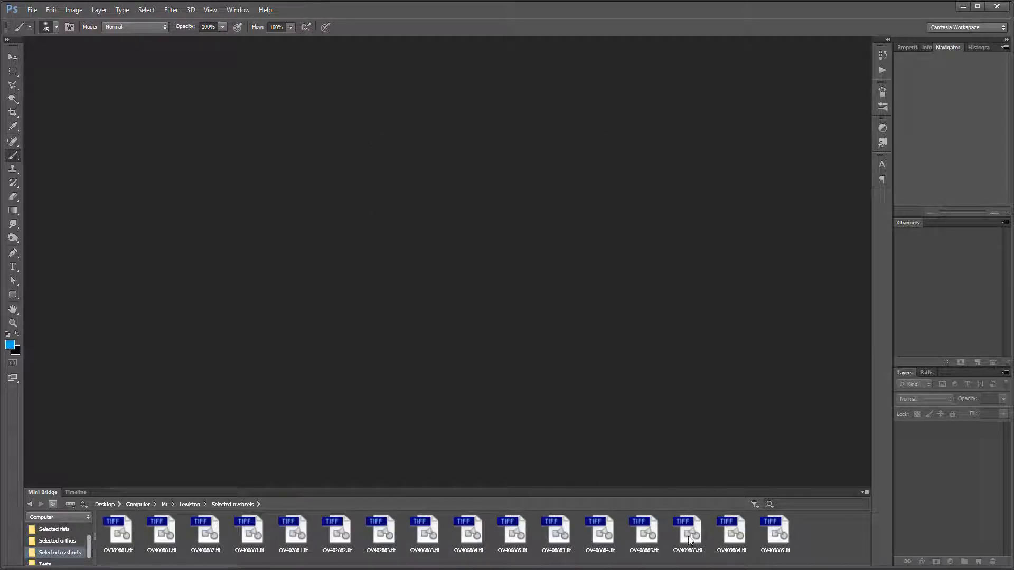
Step: Search the Selected ovsheets folder for 402882 and open OV402882.tif
{"action": "left_click", "coordinate": [785, 503]}
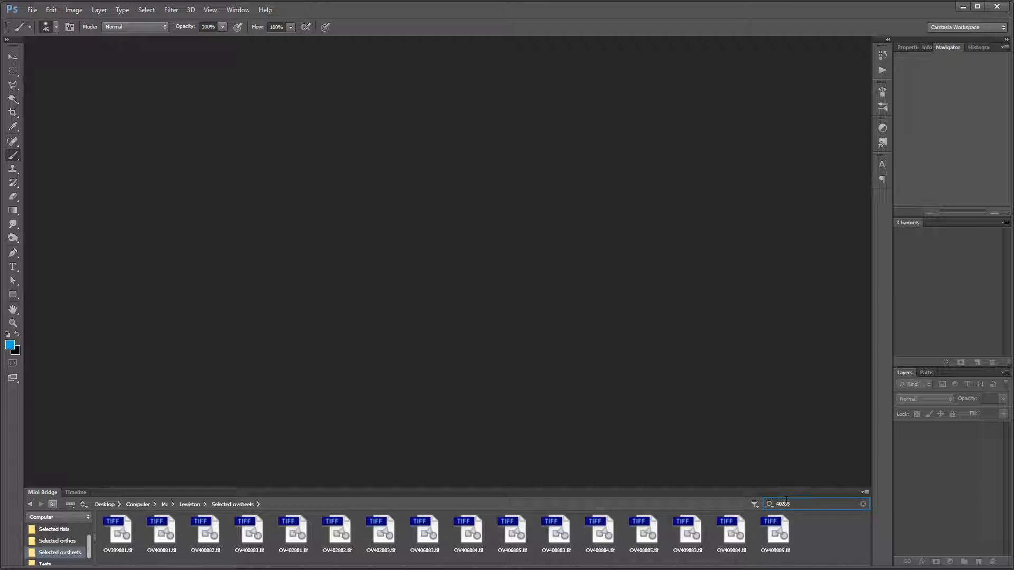
{"action": "key", "text": "Return"}
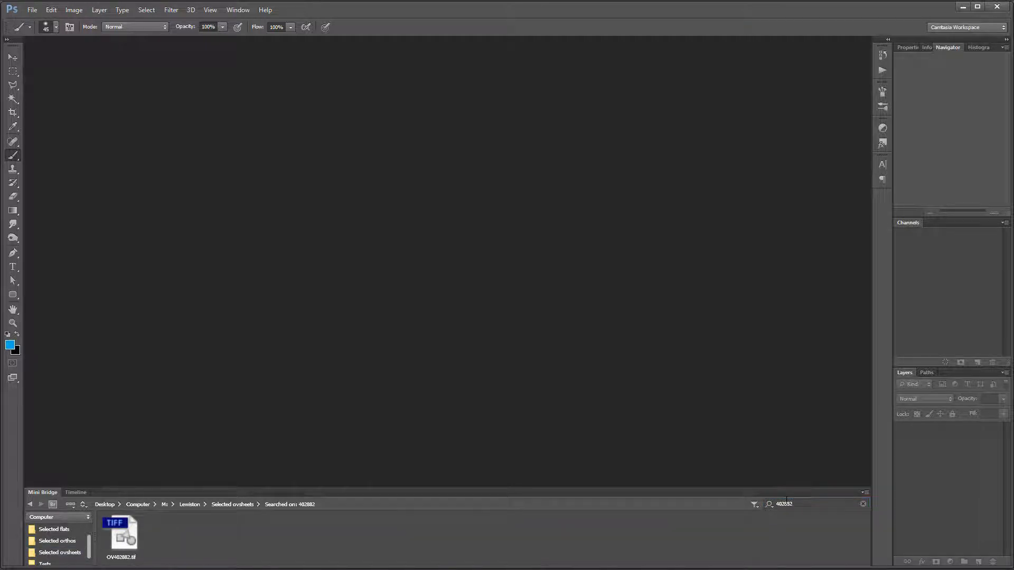
{"action": "left_click", "coordinate": [120, 539]}
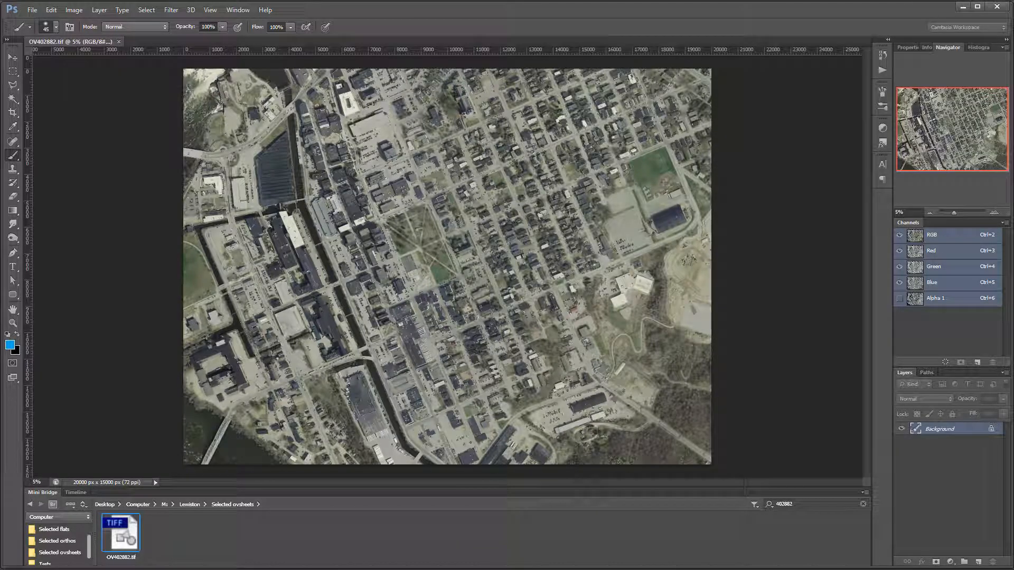
Step: Switch to Global Mapper, replace the ovsheets parcel layer with the segments_Lewiston.dgn parcel layer, and identify the segment covering the bridge
{"action": "key", "text": "alt+Tab"}
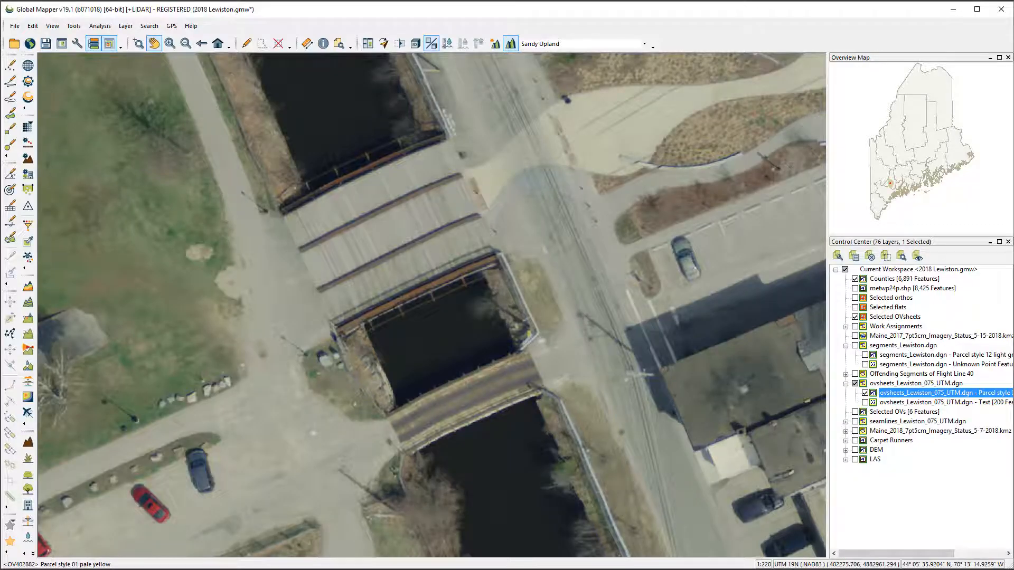
{"action": "left_click", "coordinate": [866, 393]}
{"action": "left_click", "coordinate": [865, 355]}
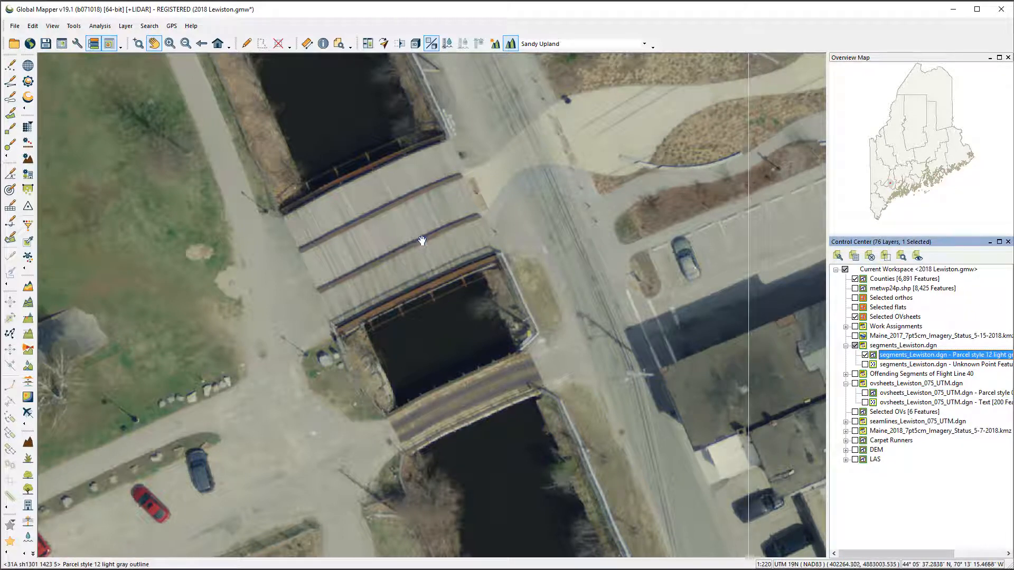
{"action": "mouse_move", "coordinate": [422, 241]}
Step: Switch to Photoshop, search the Selected flats folder for 1423_5, and open 31A_sh1301_1423_5_0.tif
{"action": "key", "text": "alt+Tab"}
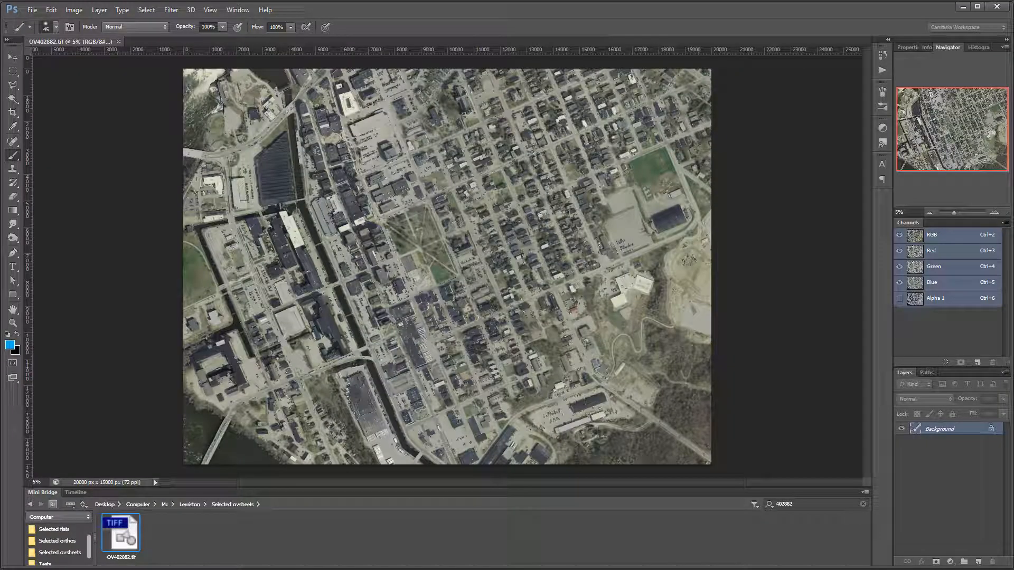
{"action": "left_click", "coordinate": [67, 531]}
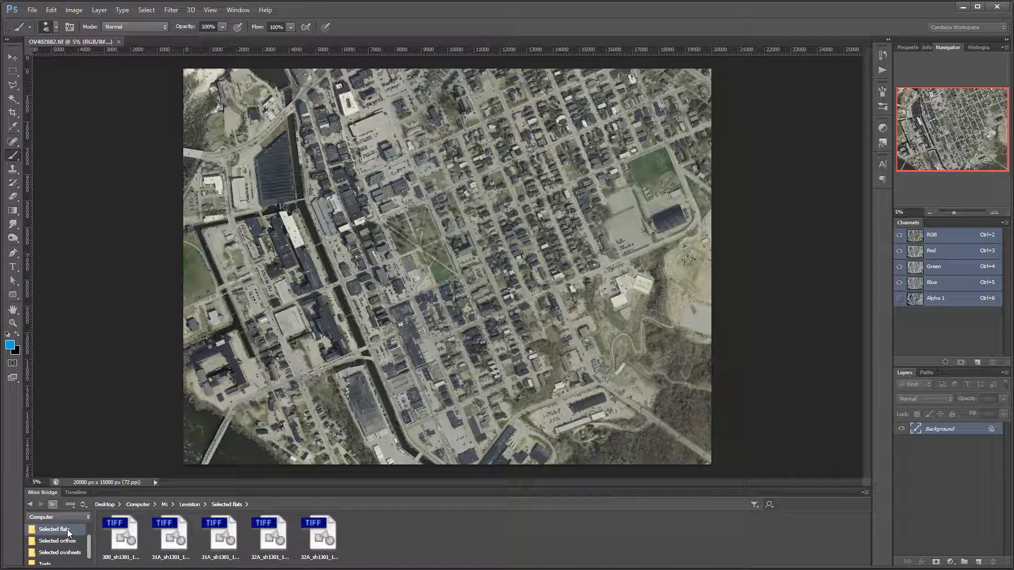
{"action": "left_click", "coordinate": [787, 504]}
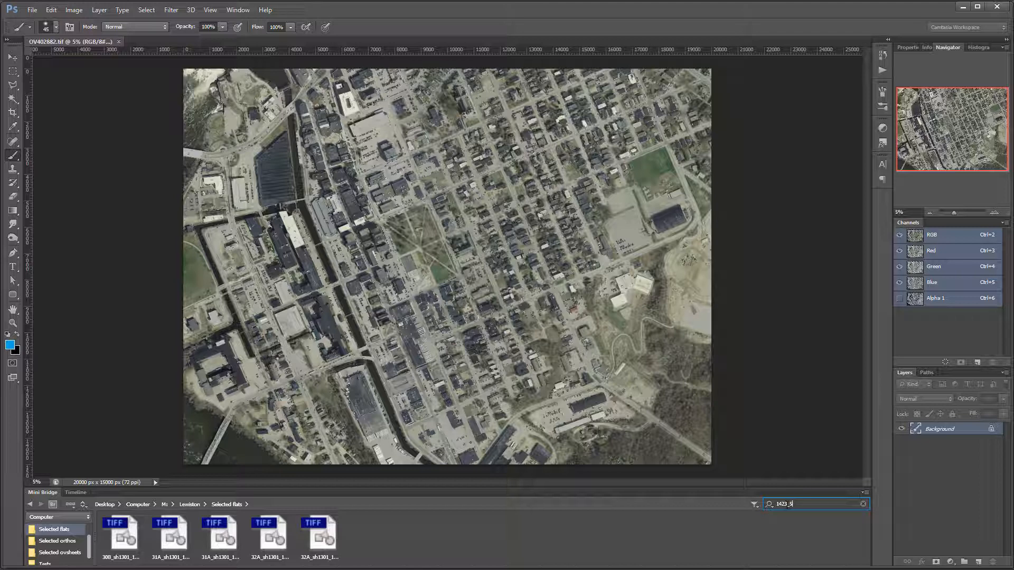
{"action": "type", "text": "1423_5"}
{"action": "key", "text": "Return"}
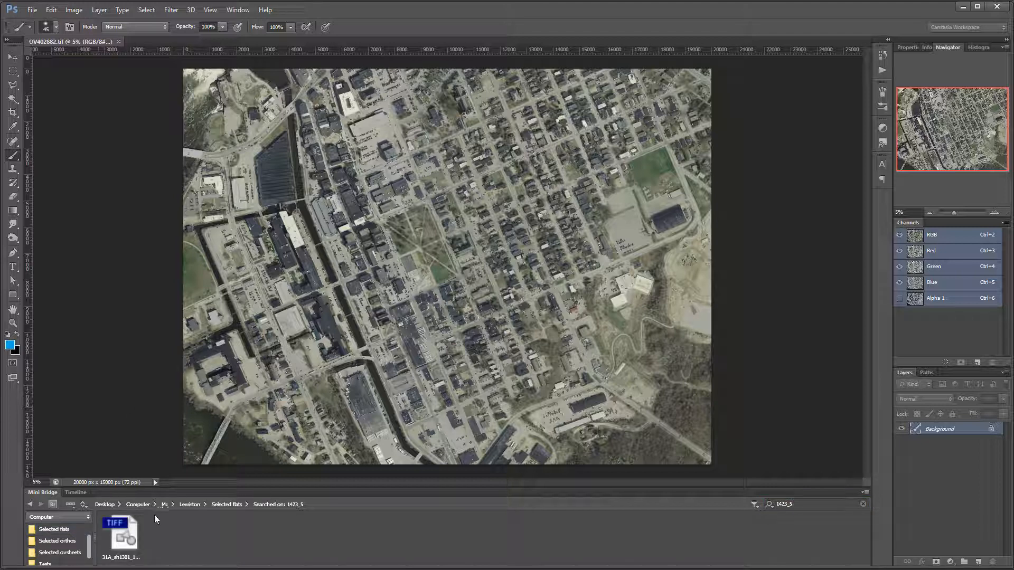
{"action": "left_click", "coordinate": [118, 533]}
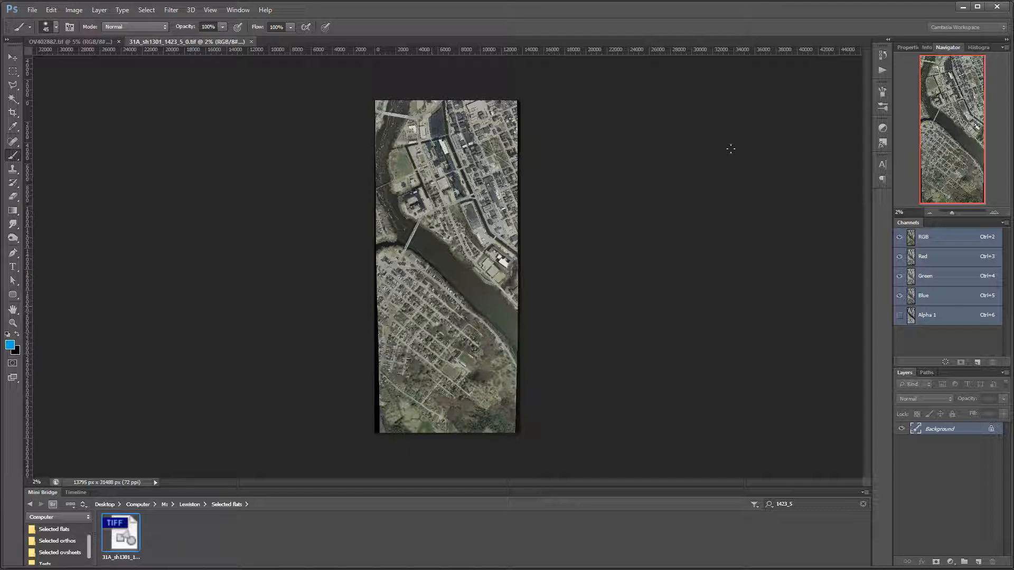
Step: Review the options of the RGB 2 CMYK action in the 4-Band Actions set
{"action": "left_click", "coordinate": [882, 71]}
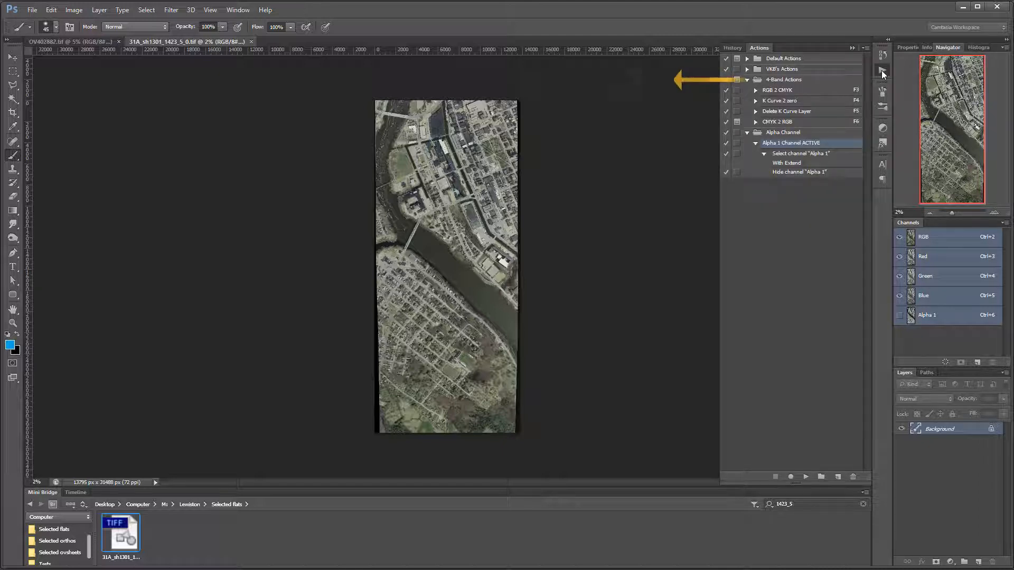
{"action": "left_click", "coordinate": [747, 133]}
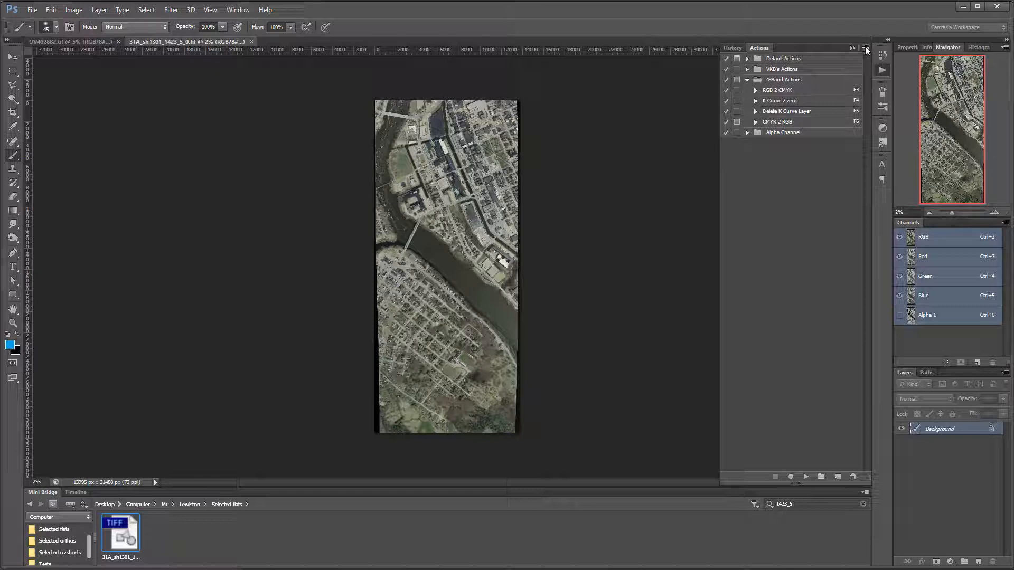
{"action": "left_click", "coordinate": [826, 92]}
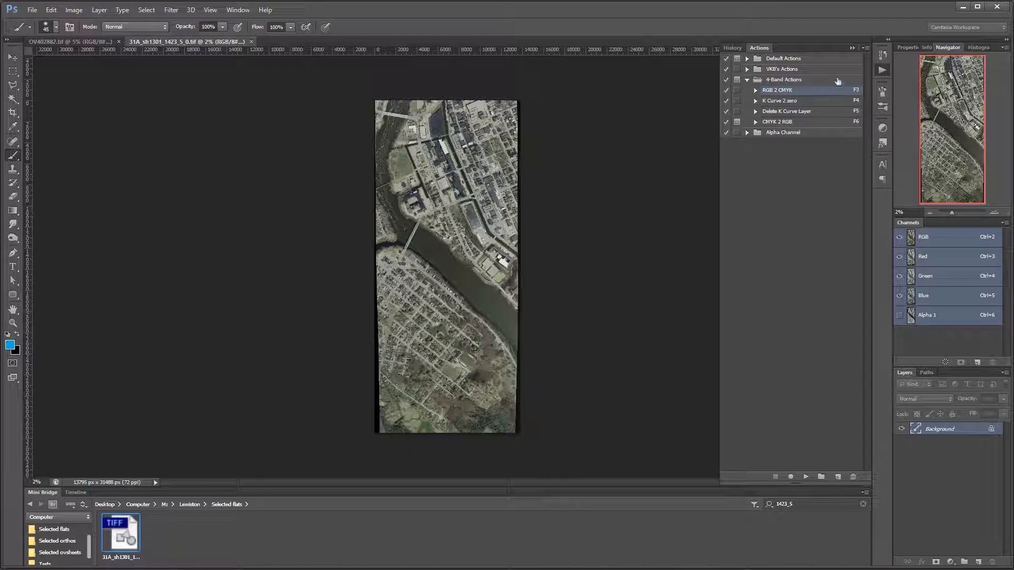
{"action": "left_click", "coordinate": [866, 49]}
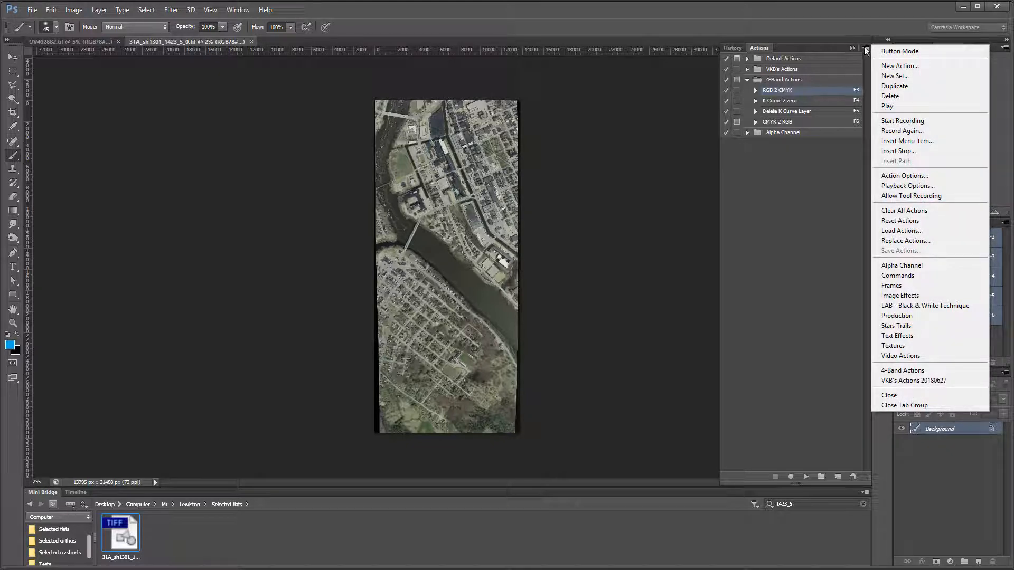
{"action": "left_click", "coordinate": [924, 177]}
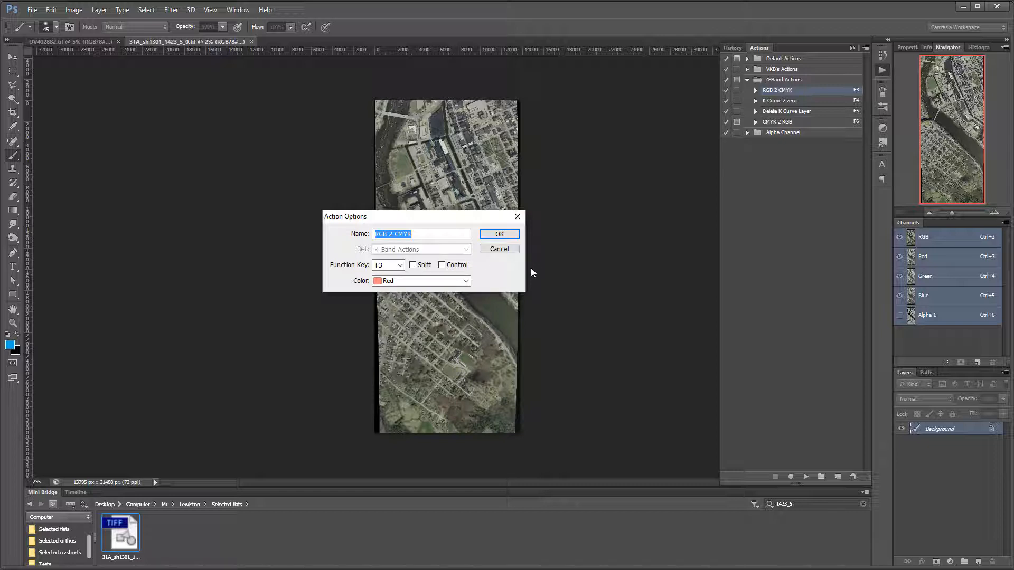
{"action": "left_click", "coordinate": [497, 235]}
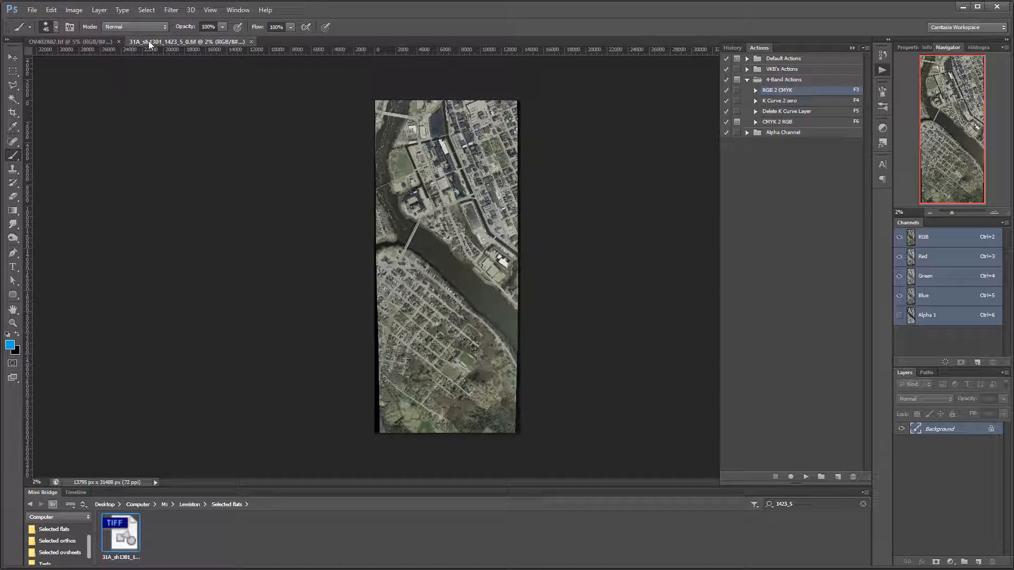
Step: Run the RGB 2 CMYK action on OV402882.tif and on 31A_sh1301_1423_5_0.tif
{"action": "left_click", "coordinate": [61, 42]}
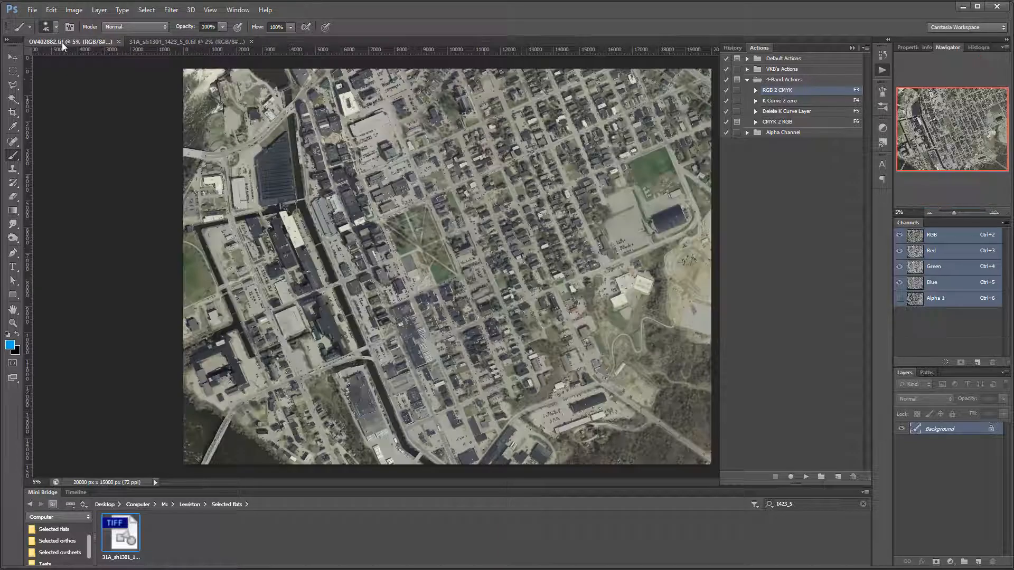
{"action": "key", "text": "F3"}
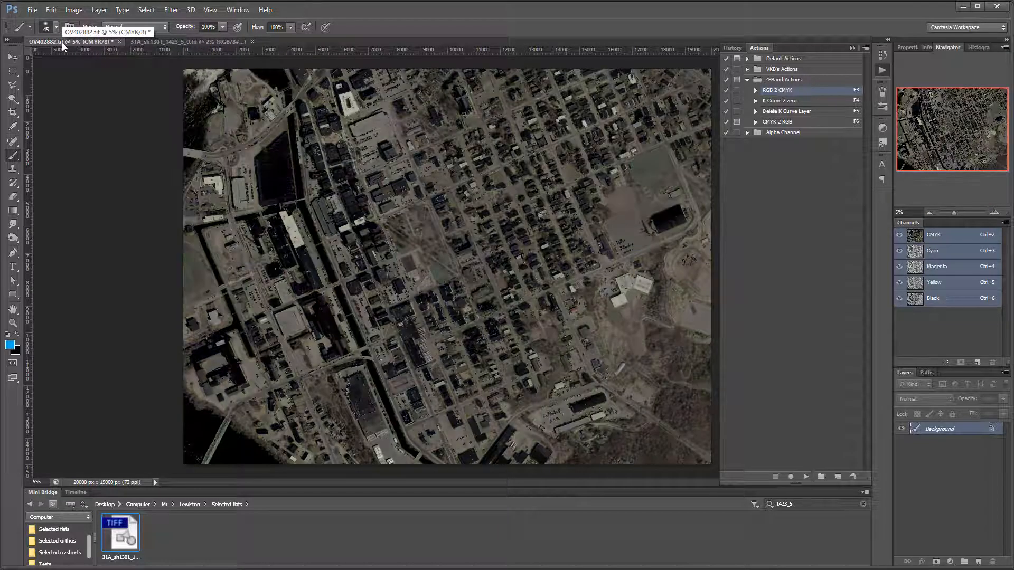
{"action": "left_click", "coordinate": [198, 42]}
{"action": "key", "text": "F3"}
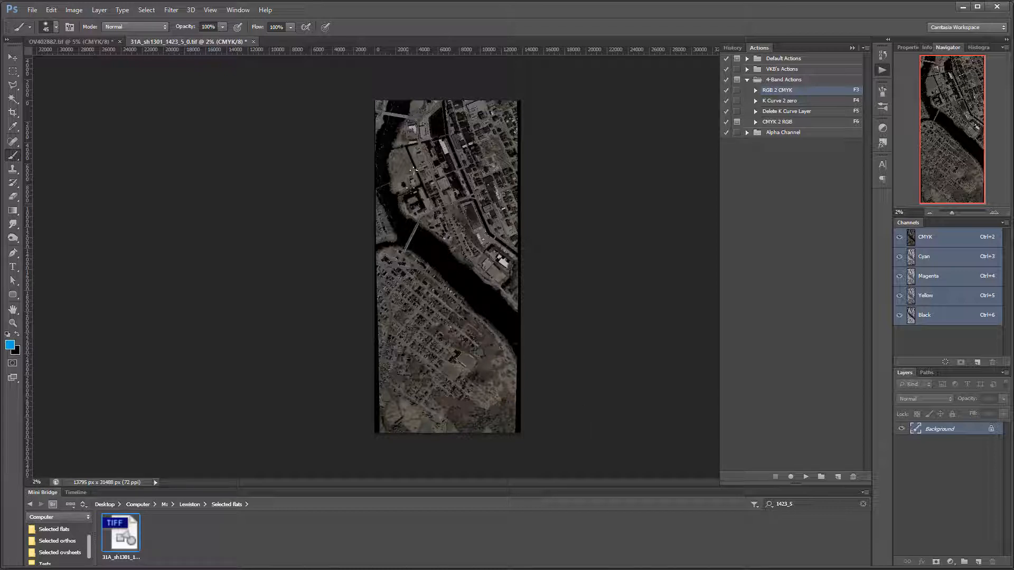
Step: Select a four-sided area around the canal bridges in 31A_sh1301_1423_5_0.tif with the Polygonal Lasso and copy it
{"action": "scroll", "coordinate": [413, 169], "scroll_direction": "up", "scroll_amount": 6}
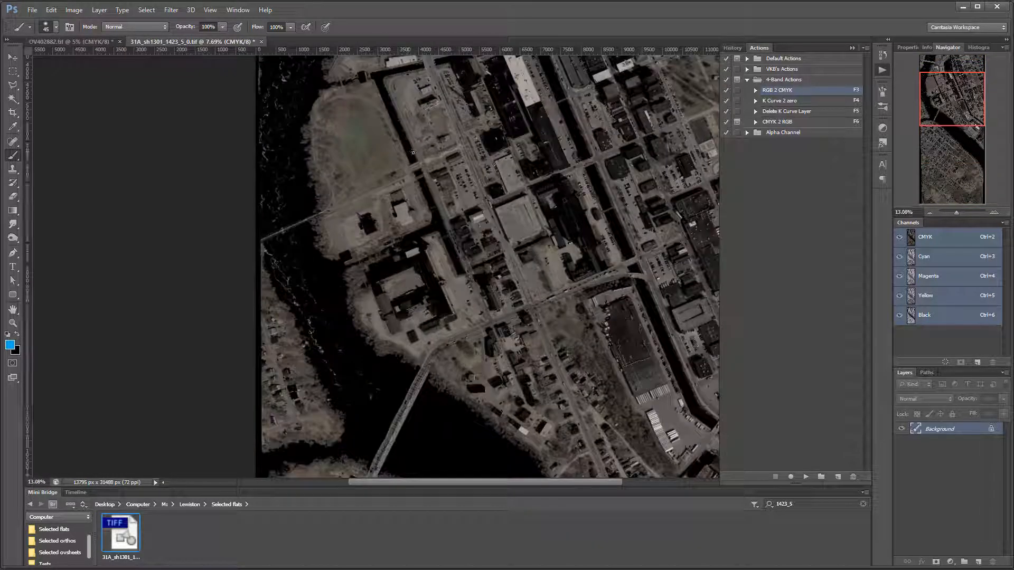
{"action": "scroll", "coordinate": [413, 152], "scroll_direction": "up", "scroll_amount": 5}
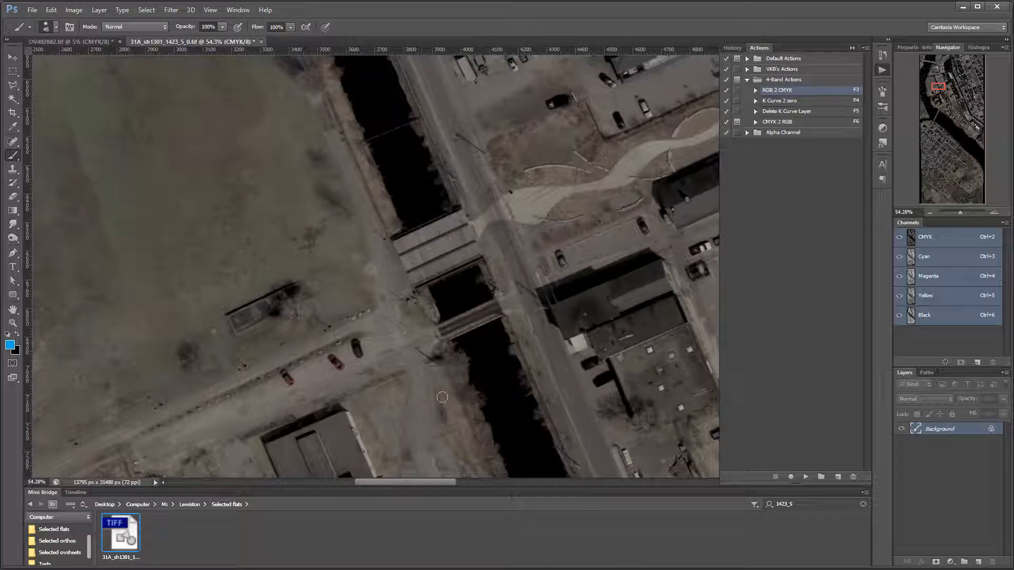
{"action": "scroll", "coordinate": [478, 425], "scroll_direction": "up", "scroll_amount": 2}
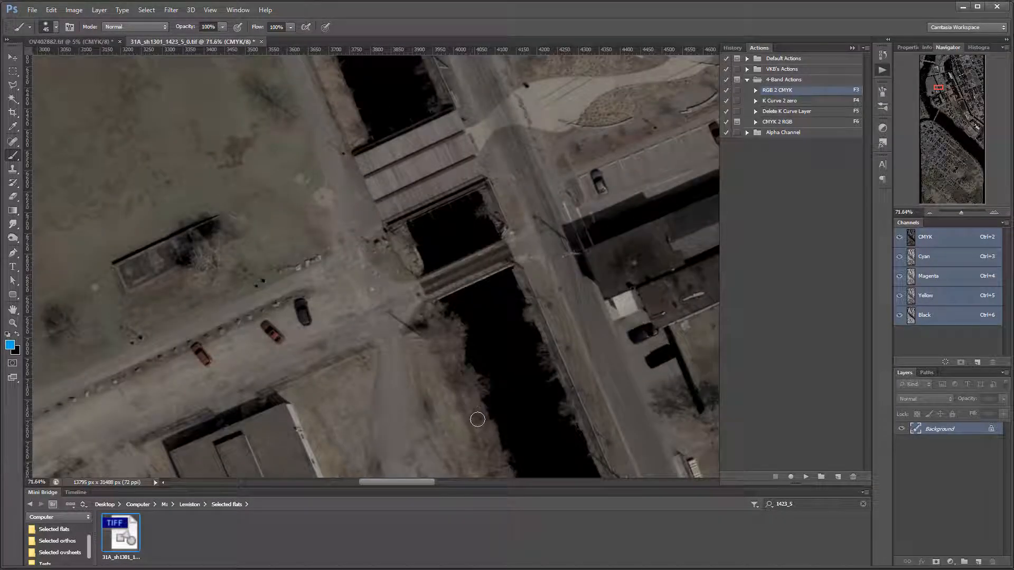
{"action": "scroll", "coordinate": [477, 420], "scroll_direction": "down", "scroll_amount": 2}
{"action": "scroll", "coordinate": [449, 210], "scroll_direction": "up", "scroll_amount": 1}
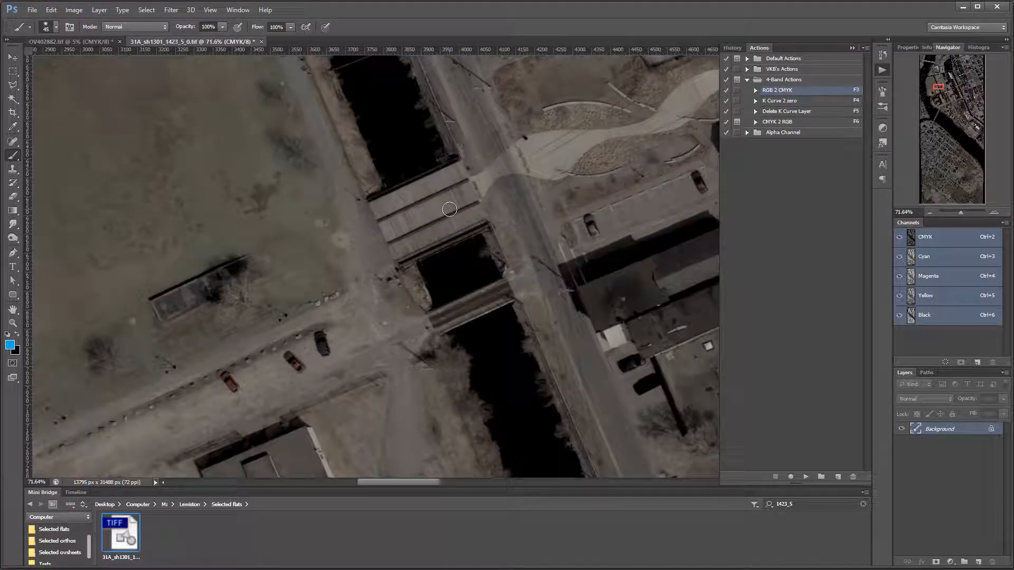
{"action": "key", "text": "l"}
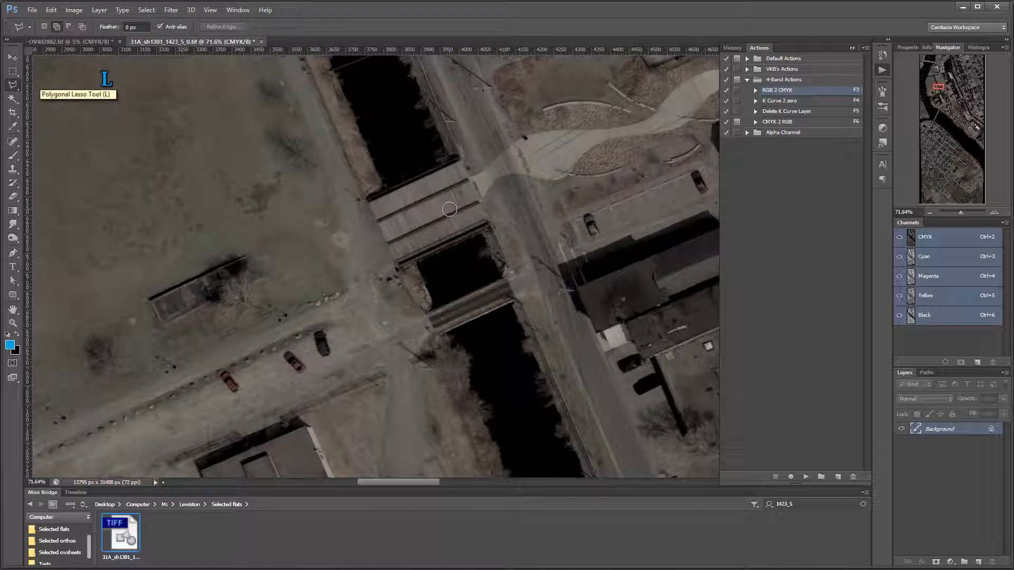
{"action": "left_click", "coordinate": [476, 83]}
{"action": "left_click", "coordinate": [288, 171]}
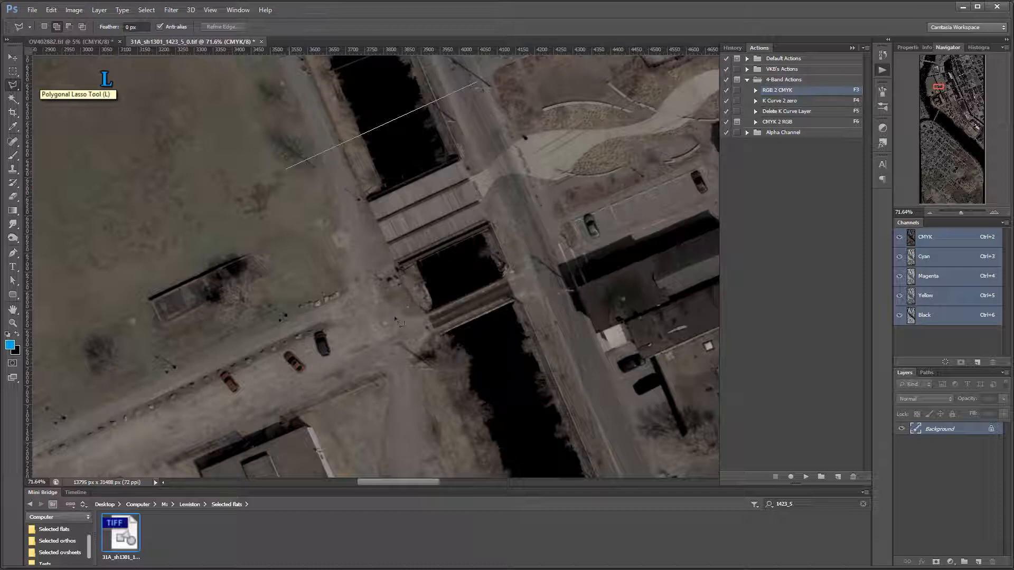
{"action": "left_click", "coordinate": [405, 450]}
{"action": "left_click", "coordinate": [634, 349]}
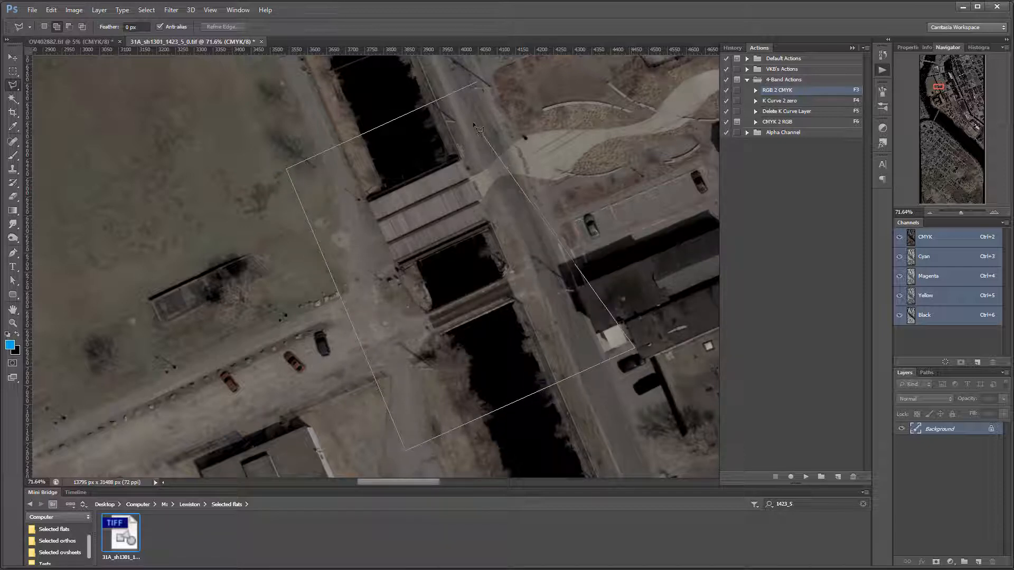
{"action": "left_click", "coordinate": [477, 82]}
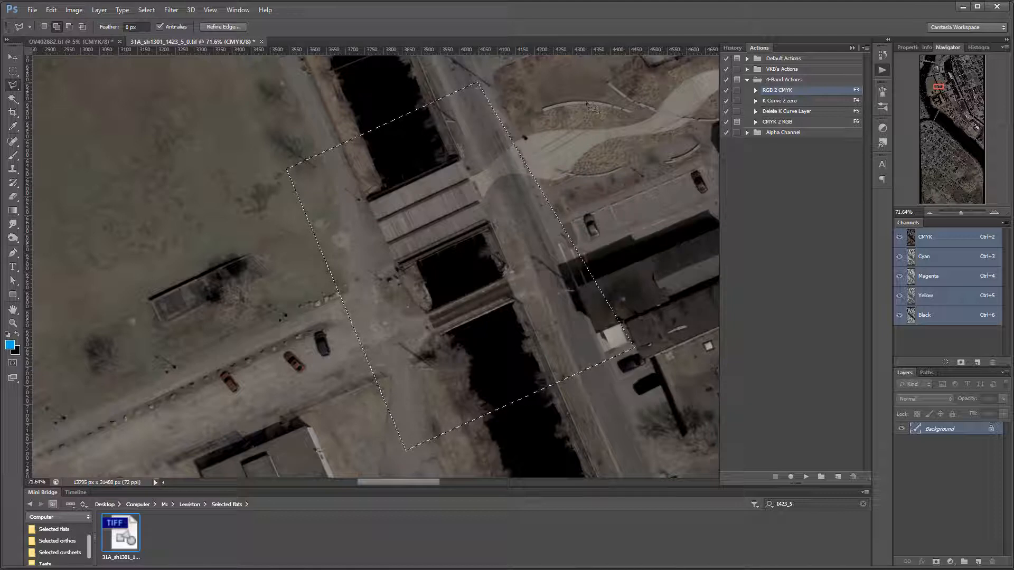
{"action": "key", "text": "ctrl+c"}
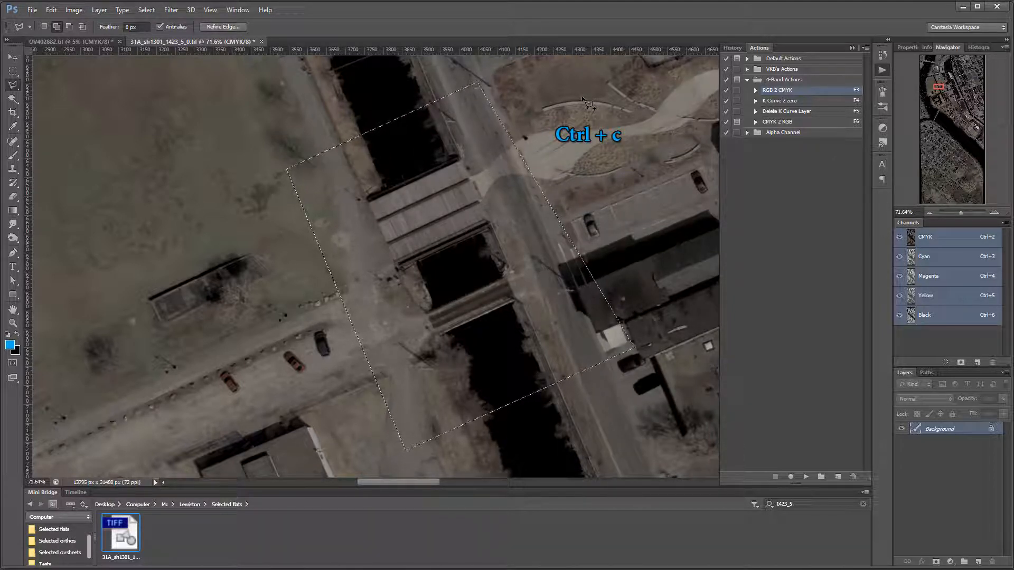
Step: Paste the copied patch into OV402882.tif and move it over the matching canal bridges
{"action": "left_click", "coordinate": [55, 41]}
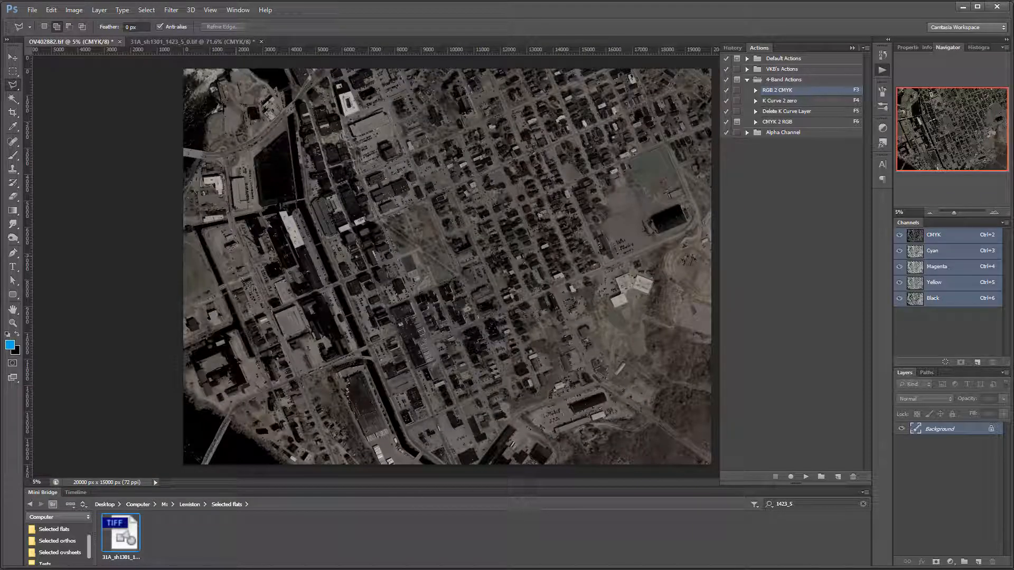
{"action": "scroll", "coordinate": [276, 304], "scroll_direction": "up", "scroll_amount": 10}
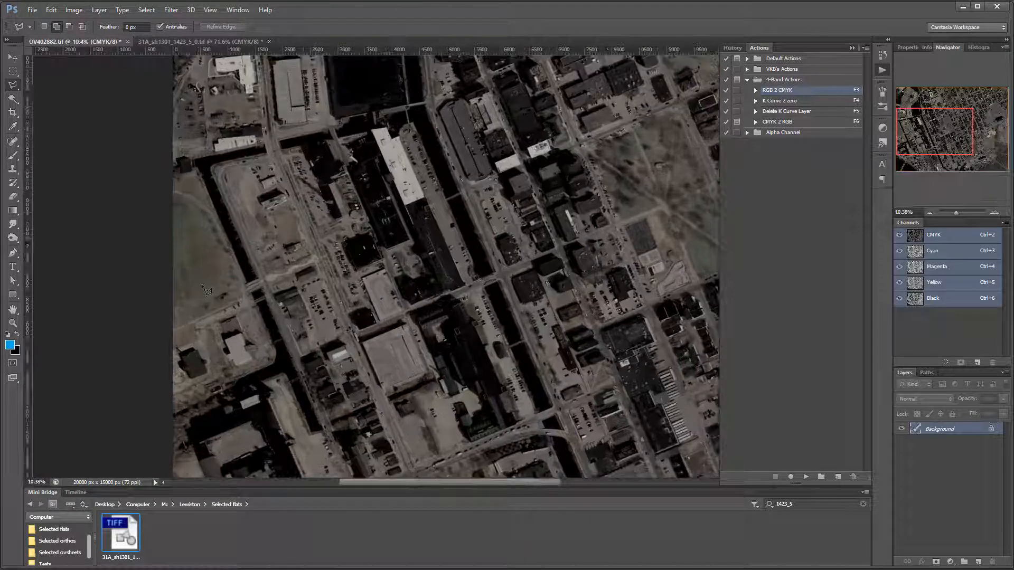
{"action": "scroll", "coordinate": [275, 326], "scroll_direction": "up", "scroll_amount": 4}
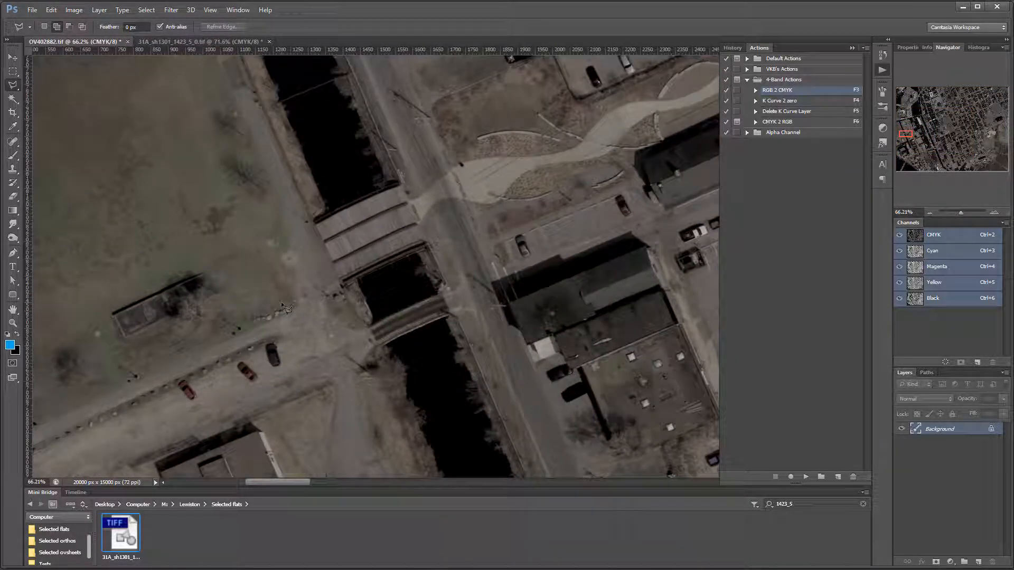
{"action": "key", "text": "ctrl+v"}
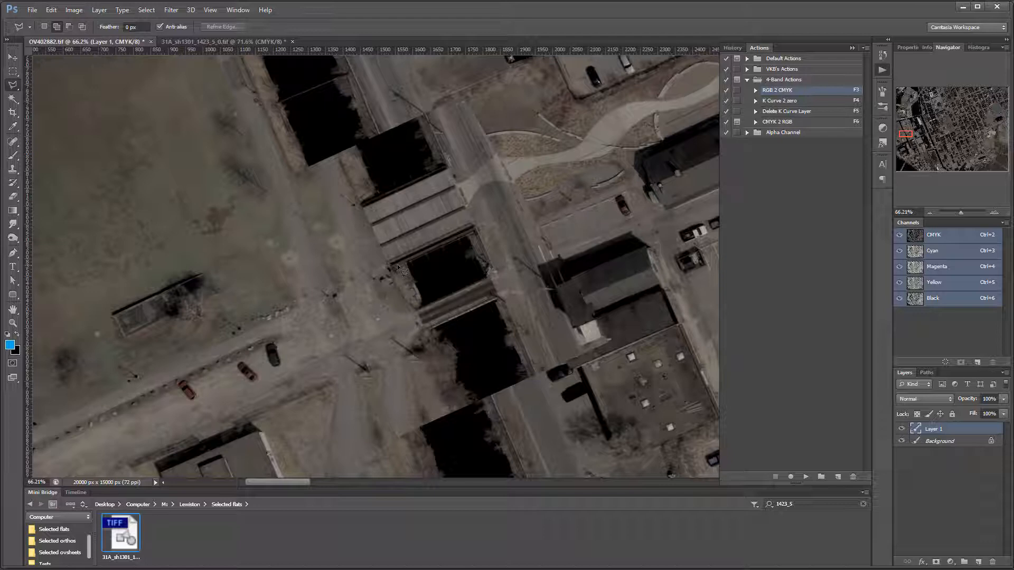
{"action": "key", "text": "v"}
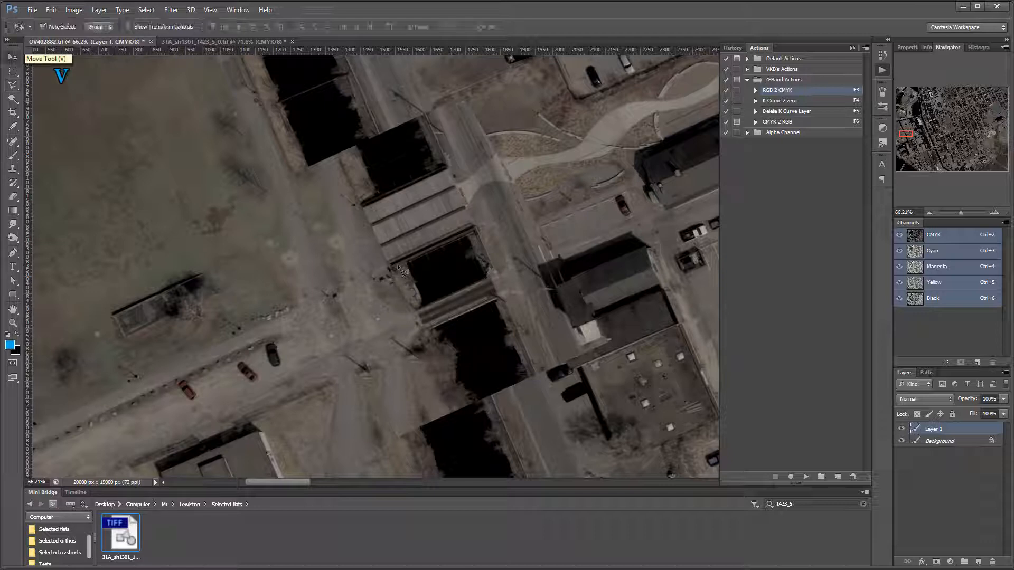
{"action": "left_click_drag", "start_coordinate": [465, 243], "coordinate": [417, 255]}
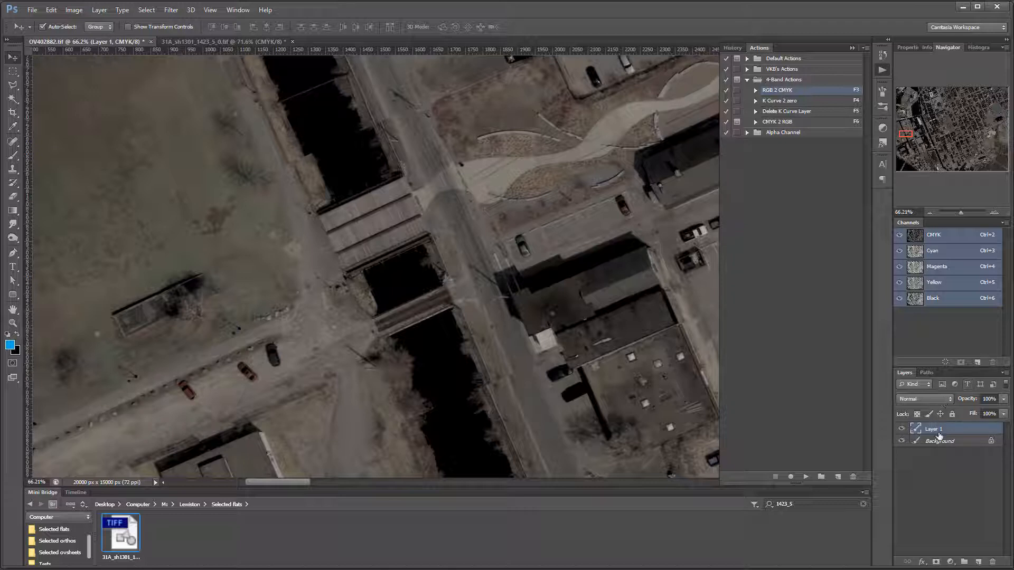
Step: Set Layer 1's blending mode to Multiply and shift the patch to line up with the bridges underneath
{"action": "left_click", "coordinate": [920, 399]}
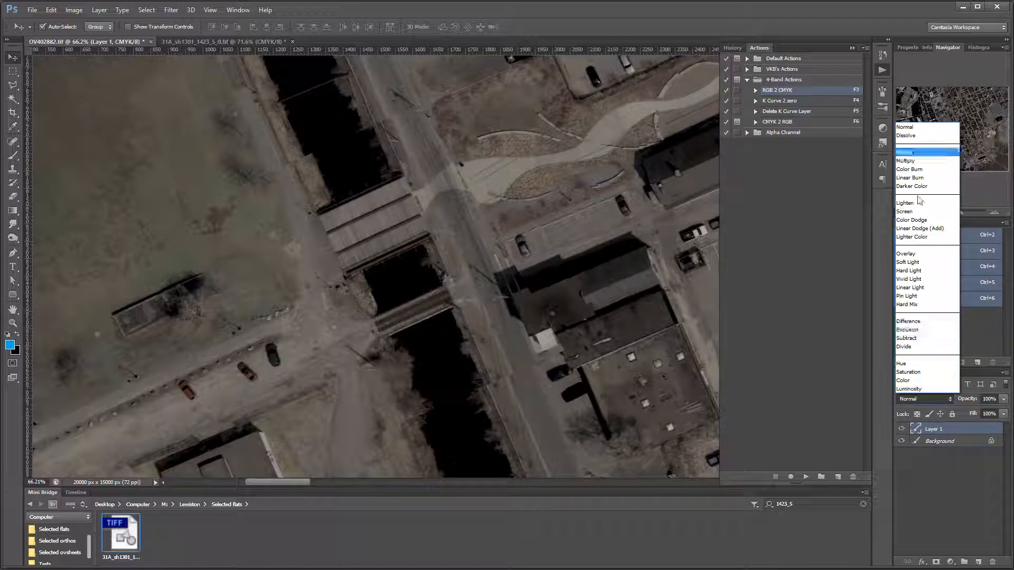
{"action": "left_click", "coordinate": [904, 161]}
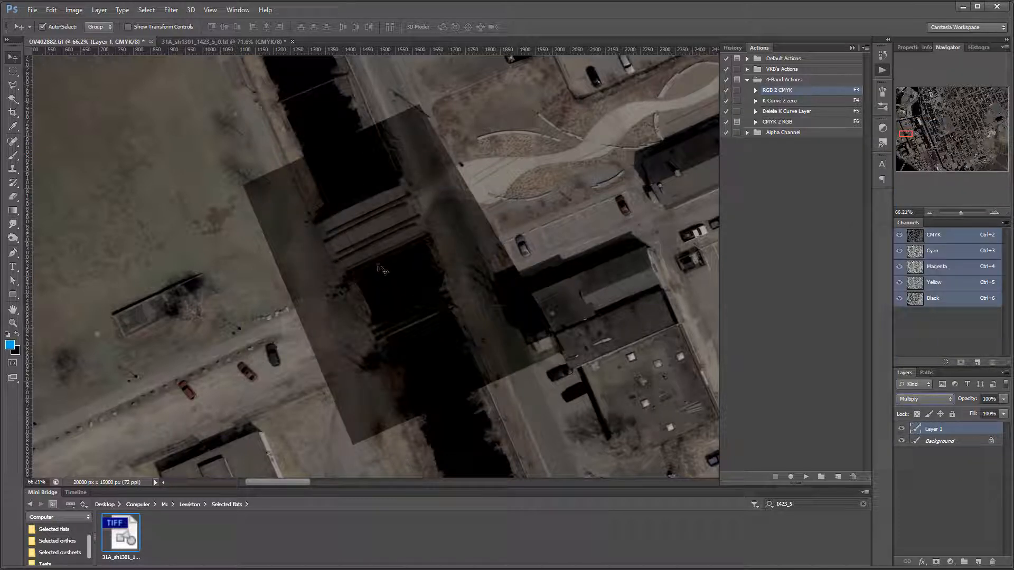
{"action": "mouse_move", "coordinate": [383, 264]}
{"action": "left_mouse_down"}
{"action": "mouse_move", "coordinate": [384, 246]}
{"action": "mouse_move", "coordinate": [382, 281]}
{"action": "mouse_move", "coordinate": [383, 272]}
{"action": "mouse_move", "coordinate": [393, 276]}
{"action": "left_mouse_up"}
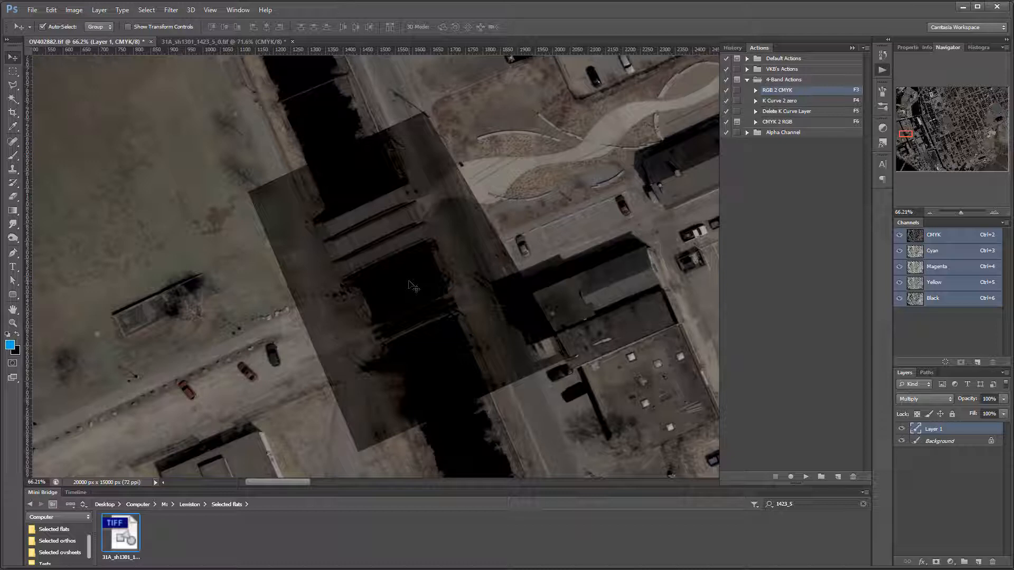
Step: Run the K Curve 2 zero action and move Layer 1 closer to the matching ground details beside the bridges
{"action": "key", "text": "F4"}
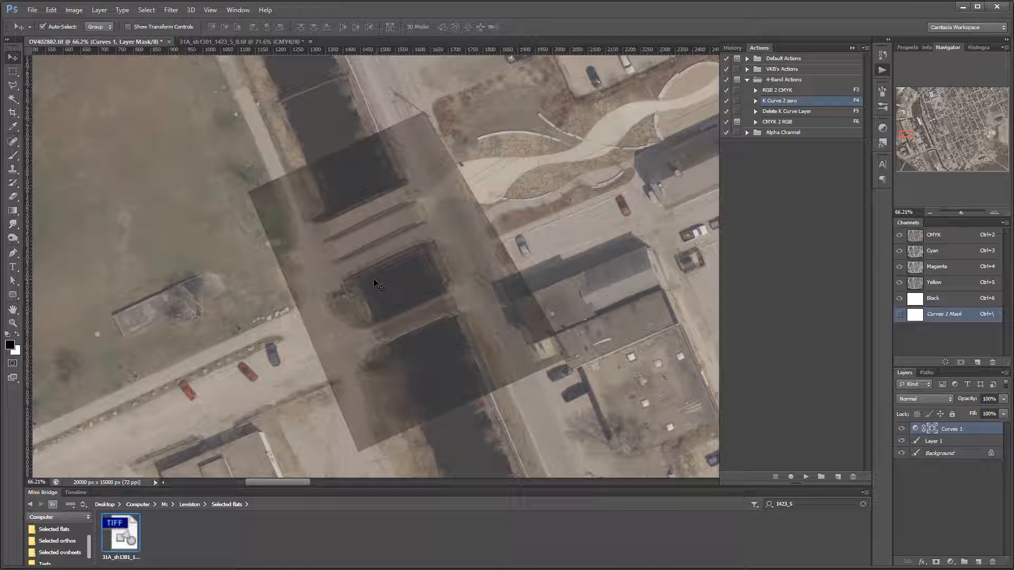
{"action": "left_click_drag", "start_coordinate": [372, 278], "coordinate": [369, 278]}
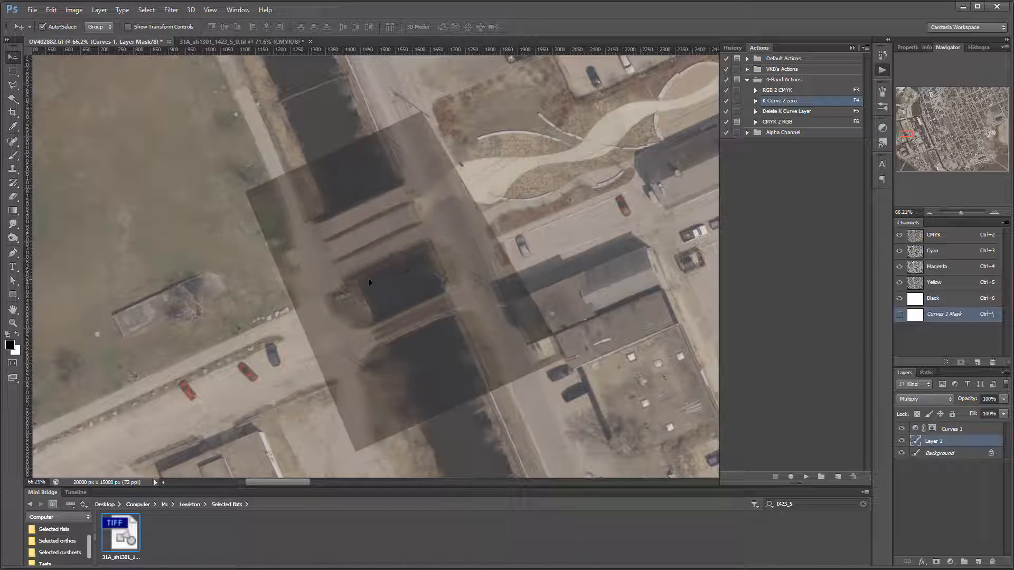
{"action": "scroll", "coordinate": [318, 313], "scroll_direction": "up", "scroll_amount": 2}
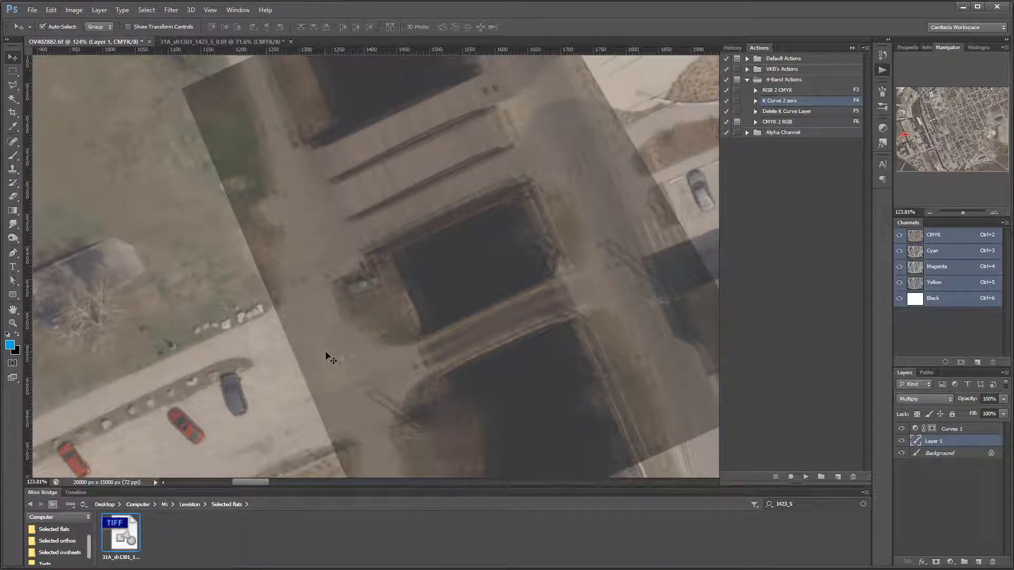
{"action": "scroll", "coordinate": [330, 356], "scroll_direction": "up", "scroll_amount": 2}
{"action": "scroll", "coordinate": [338, 355], "scroll_direction": "up", "scroll_amount": 2}
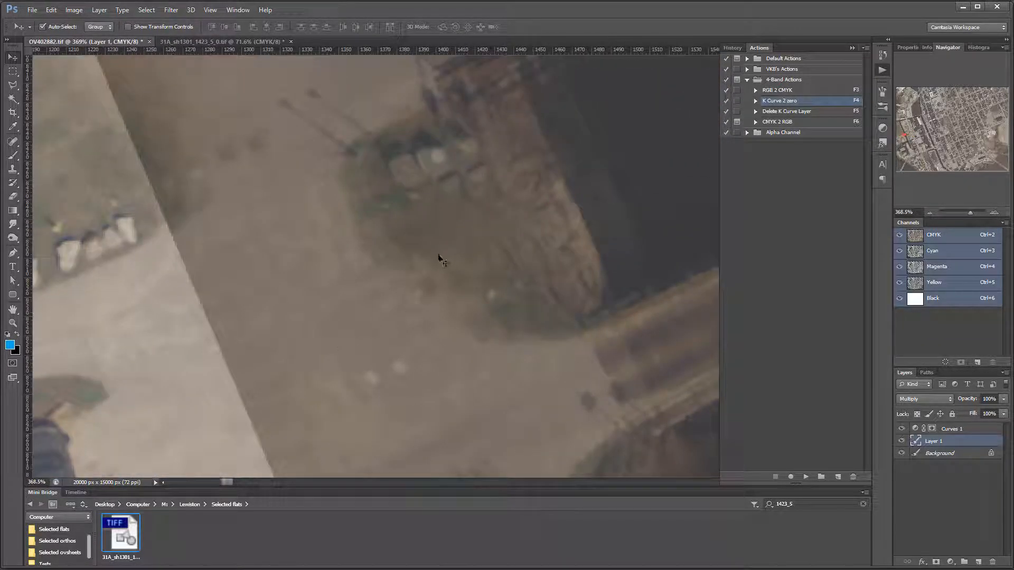
{"action": "left_click_drag", "start_coordinate": [441, 258], "coordinate": [430, 263]}
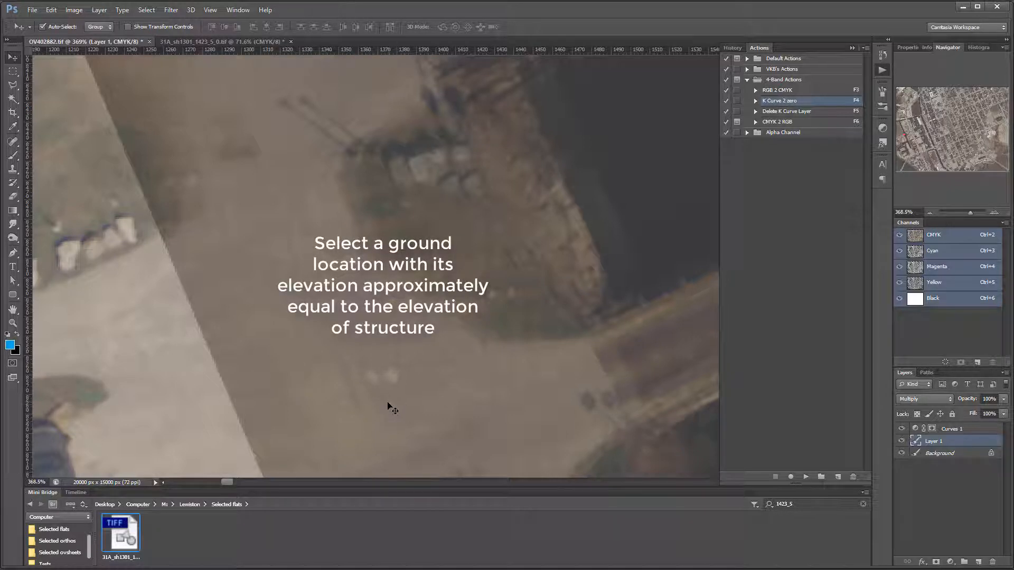
Step: Nudge Layer 1 until the ground details beside the bridges coincide with the Background, and check the alignment along the road
{"action": "scroll", "coordinate": [391, 410], "scroll_direction": "up", "scroll_amount": 1}
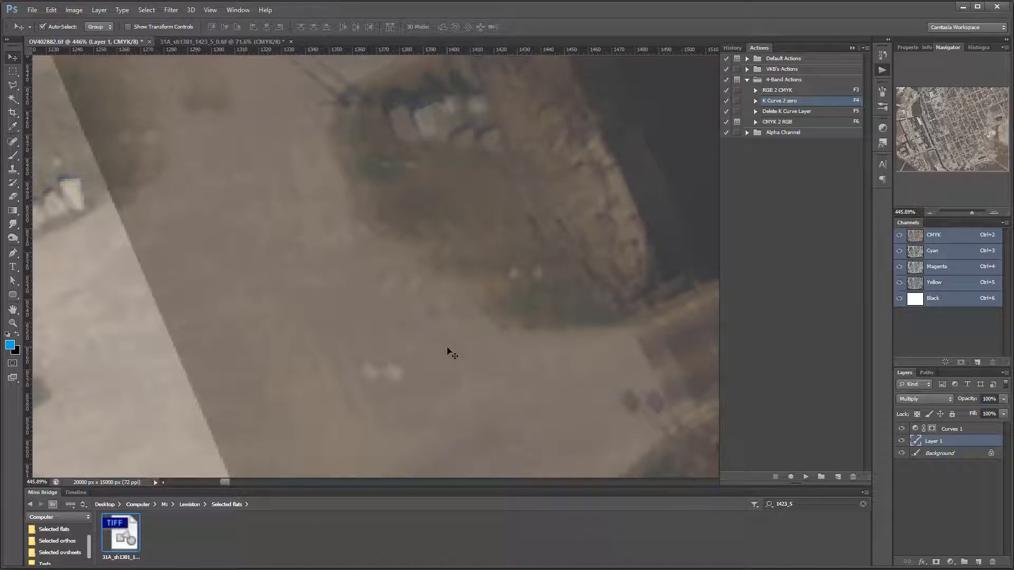
{"action": "key", "text": "shift+Left"}
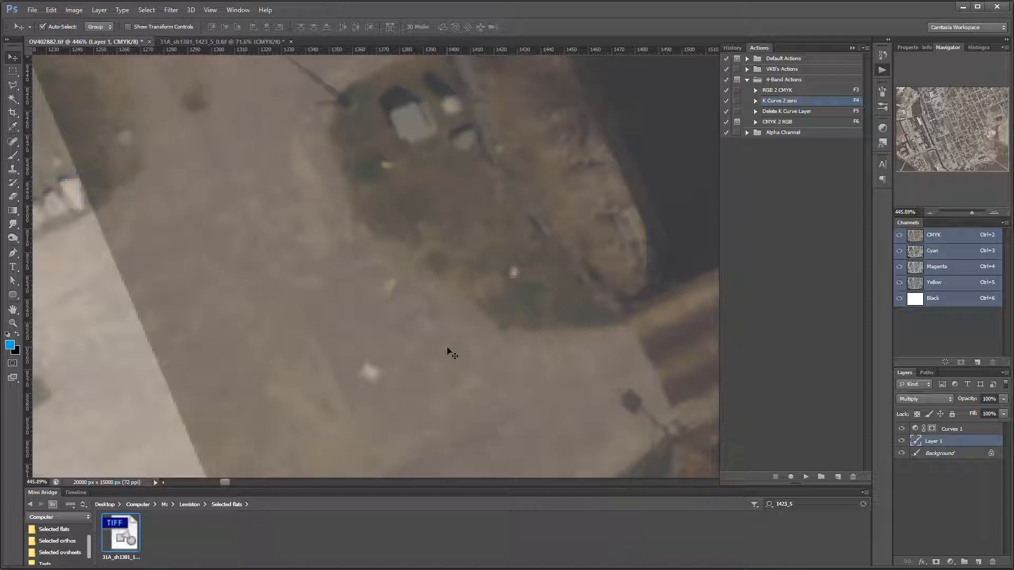
{"action": "key", "text": "shift+Left"}
{"action": "key", "text": "shift+Left"}
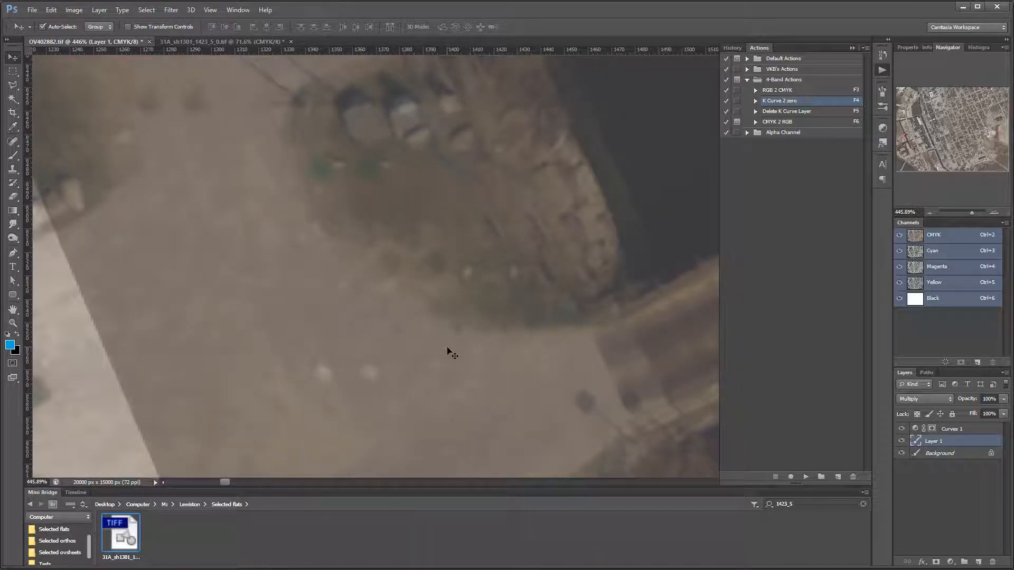
{"action": "key", "text": "shift+Right"}
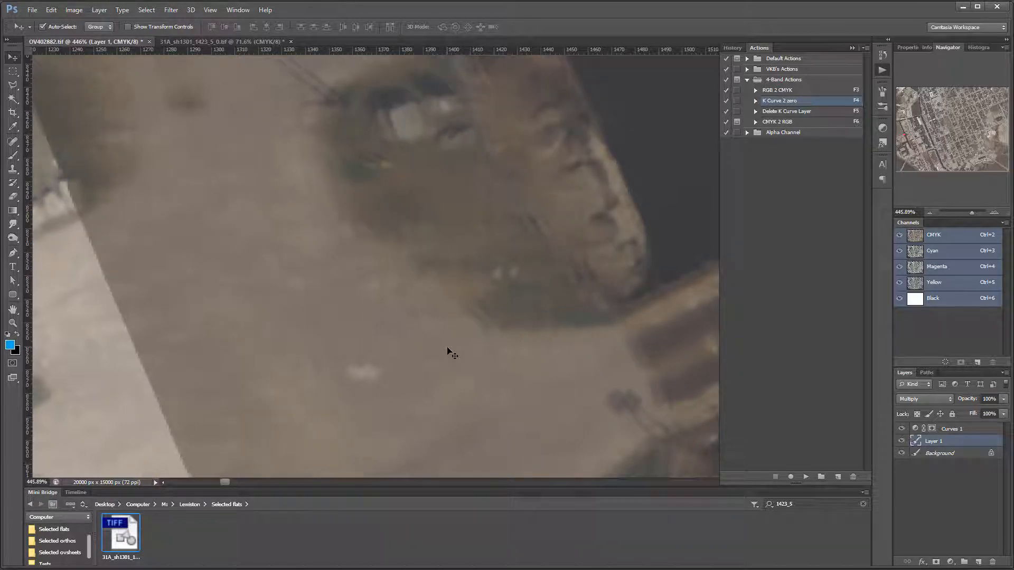
{"action": "key", "text": "Right"}
{"action": "key", "text": "Right"}
{"action": "key", "text": "Right"}
{"action": "key", "text": "Right"}
{"action": "key", "text": "Right"}
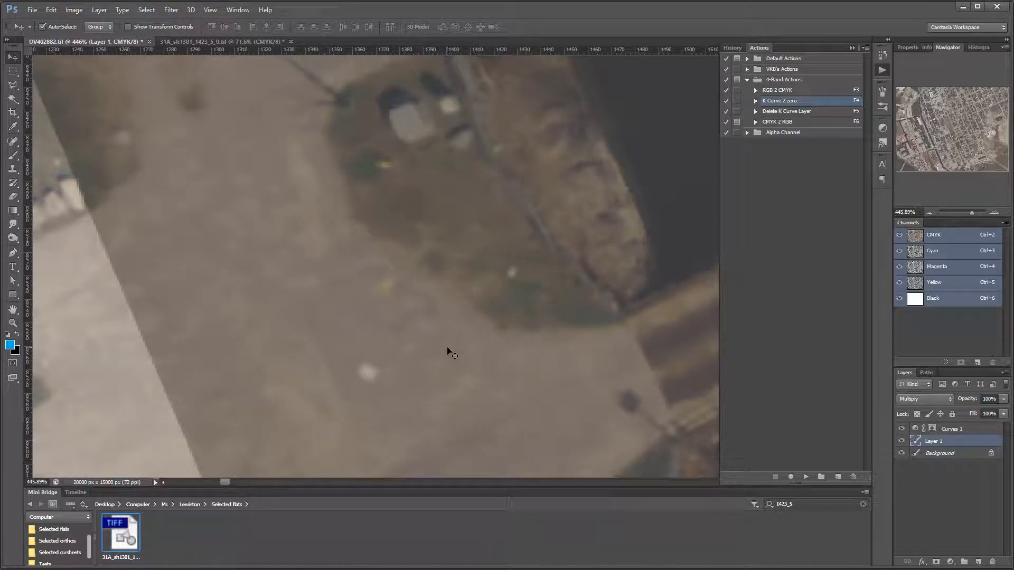
{"action": "key", "text": "Right"}
{"action": "key", "text": "Right"}
{"action": "key", "text": "Right"}
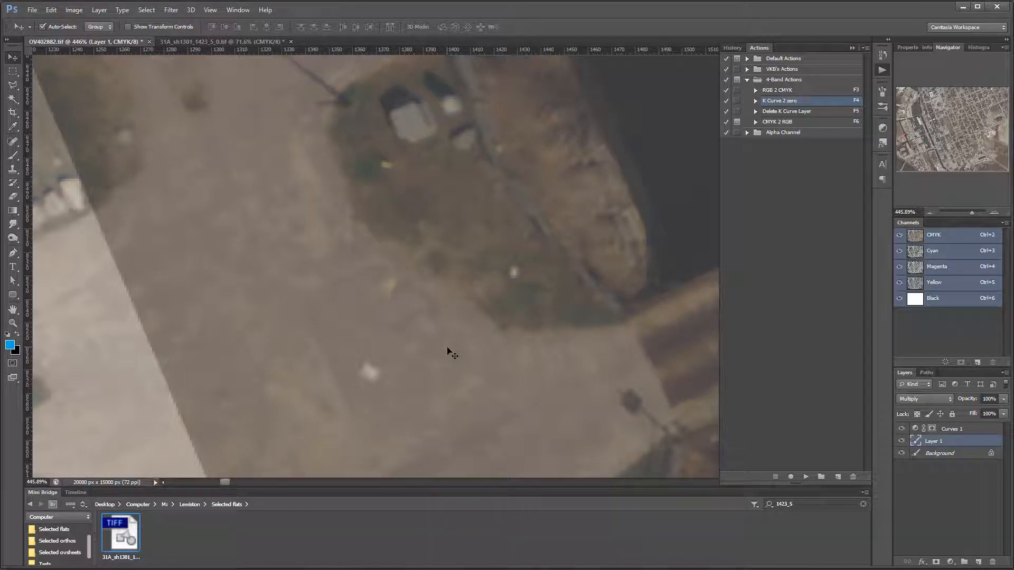
{"action": "key", "text": "Left"}
{"action": "key", "text": "Up"}
{"action": "key", "text": "Left"}
{"action": "key", "text": "Right"}
{"action": "scroll", "coordinate": [304, 352], "scroll_direction": "down", "scroll_amount": 3}
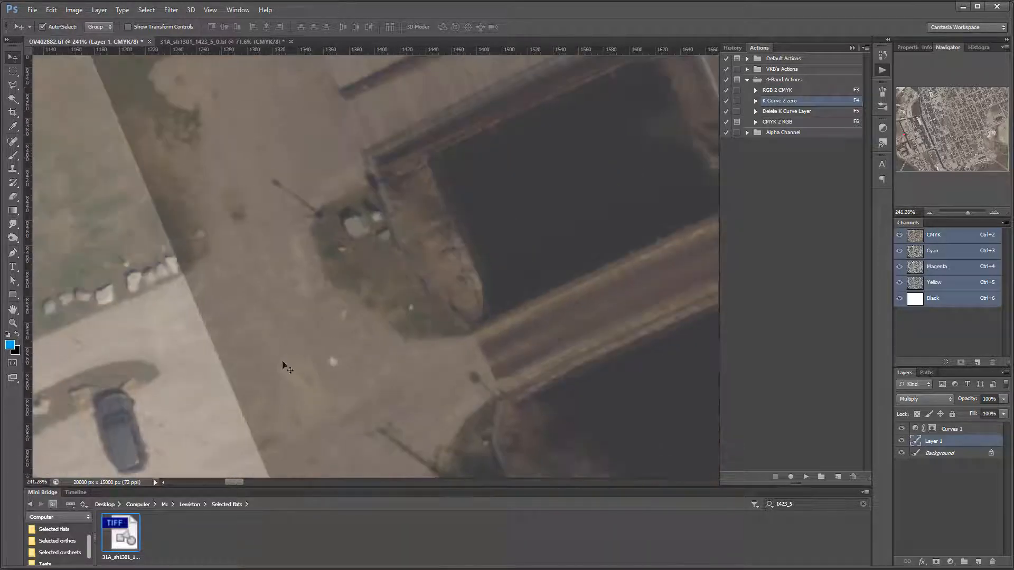
{"action": "scroll", "coordinate": [330, 361], "scroll_direction": "down", "scroll_amount": 2}
{"action": "scroll", "coordinate": [332, 365], "scroll_direction": "down", "scroll_amount": 3}
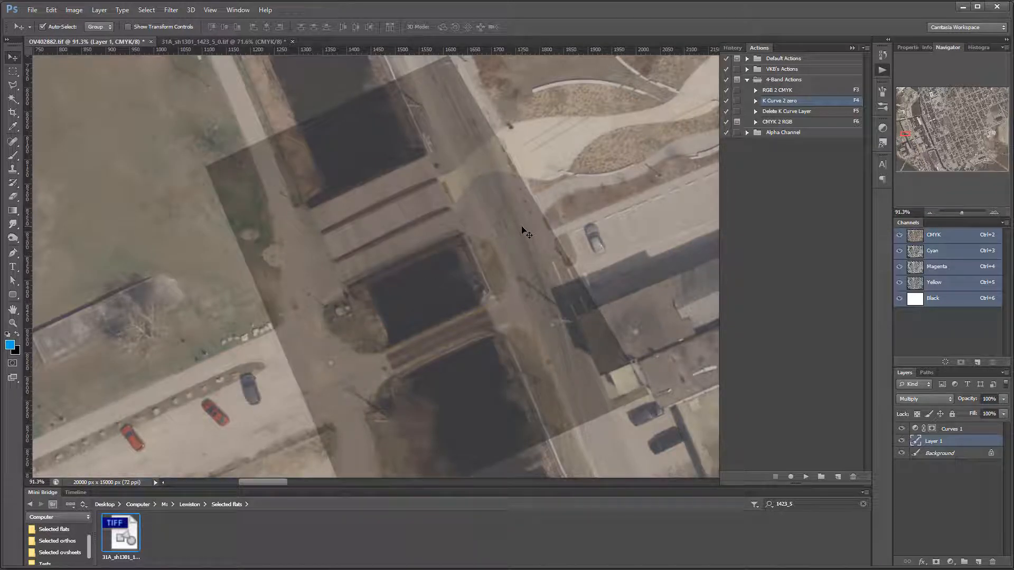
{"action": "scroll", "coordinate": [502, 235], "scroll_direction": "up", "scroll_amount": 3}
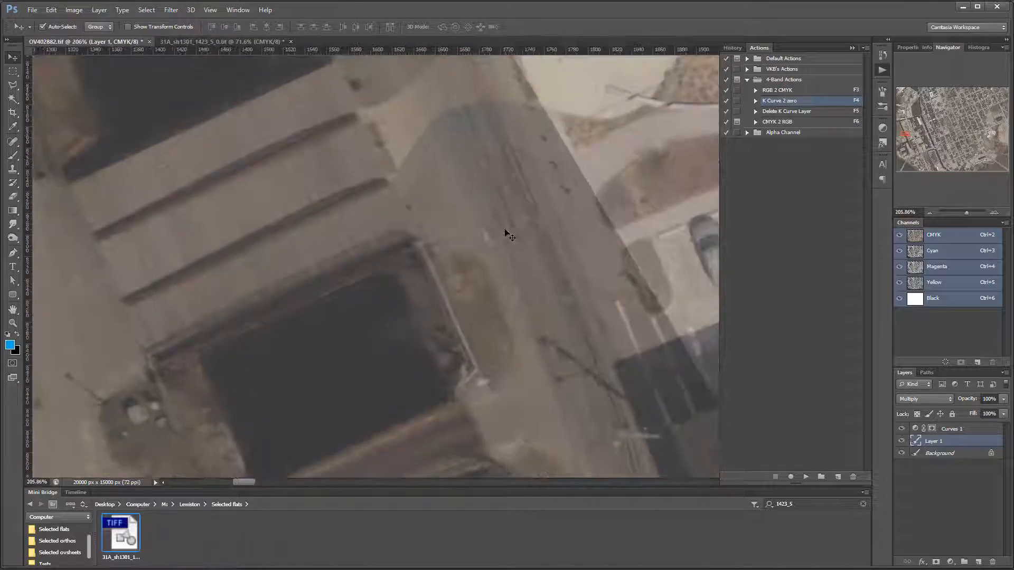
{"action": "scroll", "coordinate": [505, 229], "scroll_direction": "up", "scroll_amount": 2}
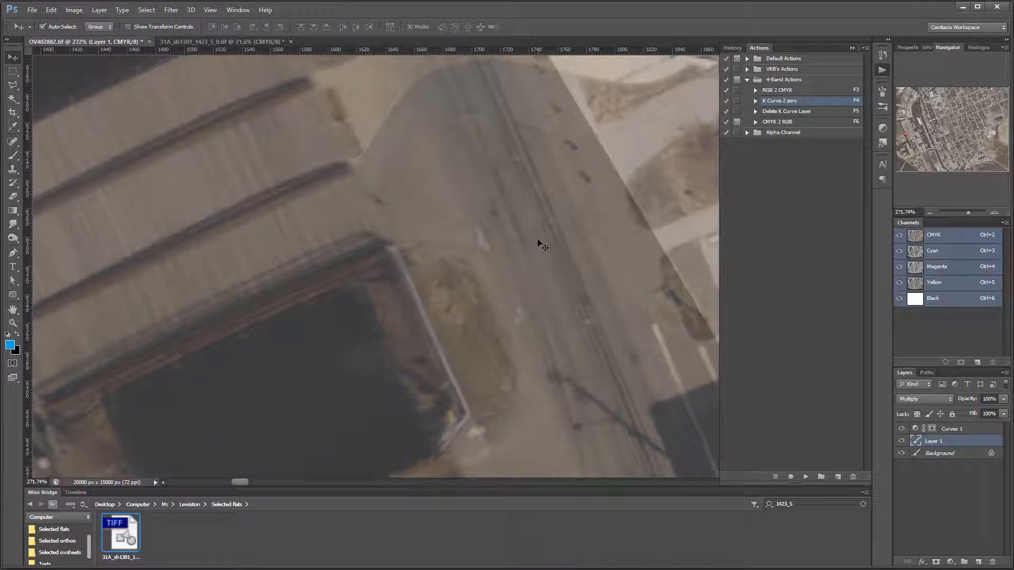
{"action": "scroll", "coordinate": [543, 244], "scroll_direction": "down", "scroll_amount": 6}
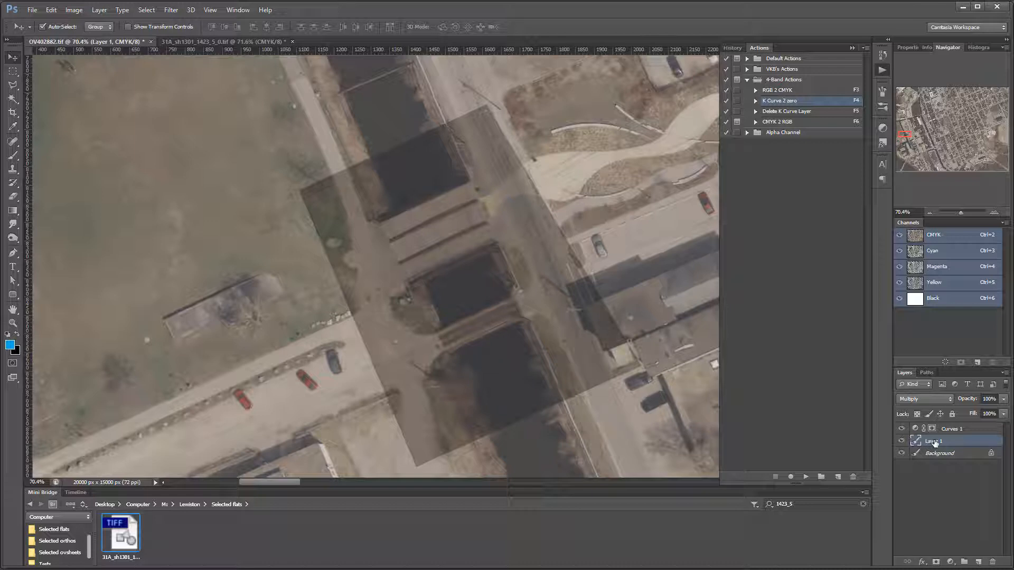
Step: Add a layer mask to Layer 1 and set up the Brush tool with 20% hardness
{"action": "left_click", "coordinate": [935, 562]}
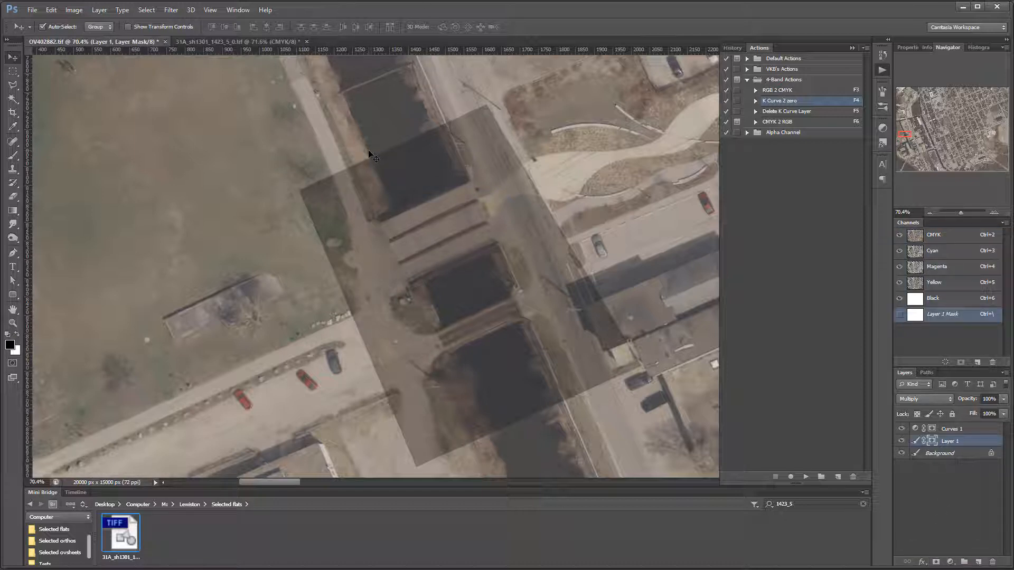
{"action": "key", "text": "b"}
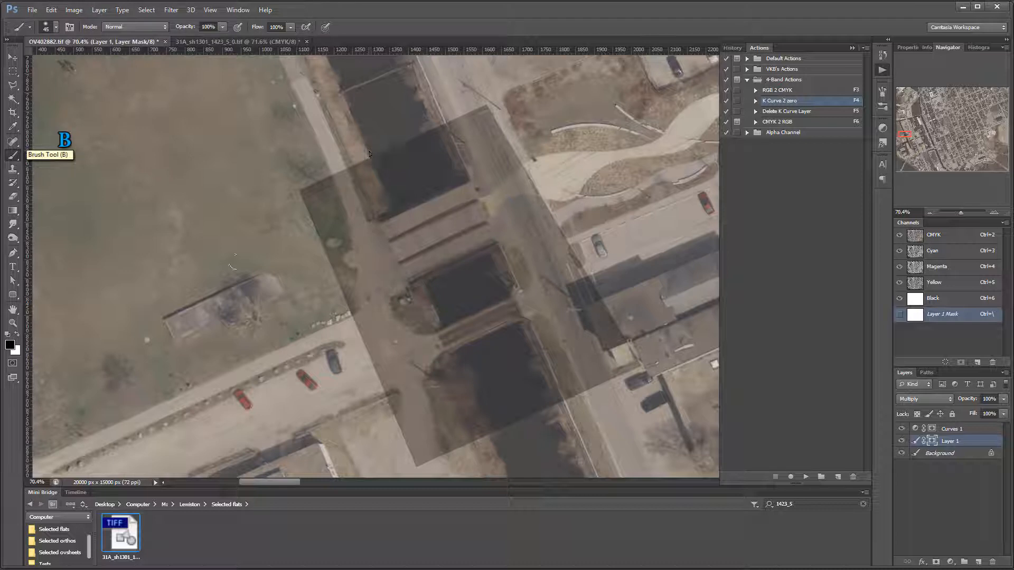
{"action": "left_click", "coordinate": [55, 27]}
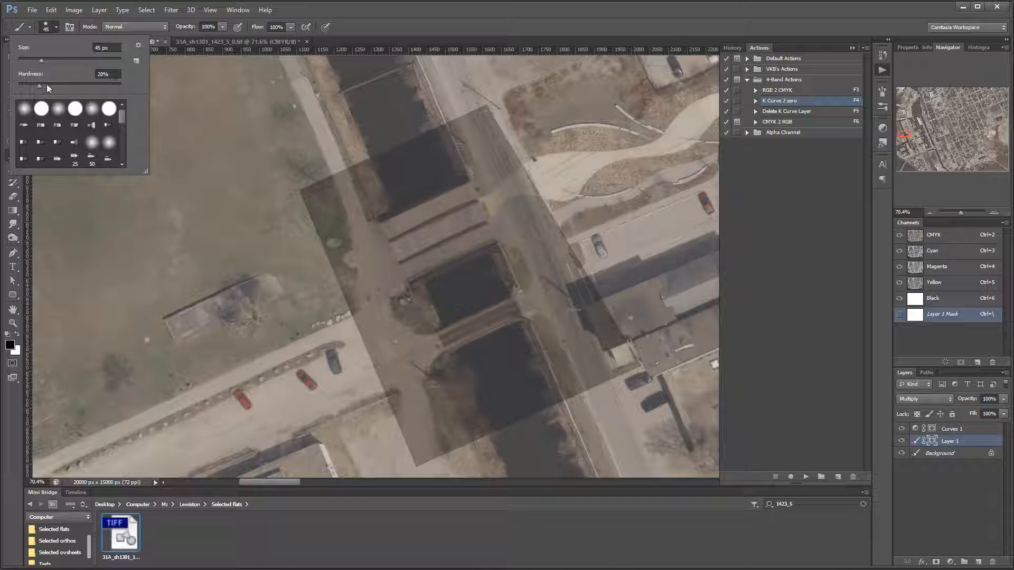
{"action": "left_click_drag", "start_coordinate": [37, 86], "coordinate": [40, 85]}
{"action": "left_click", "coordinate": [363, 27]}
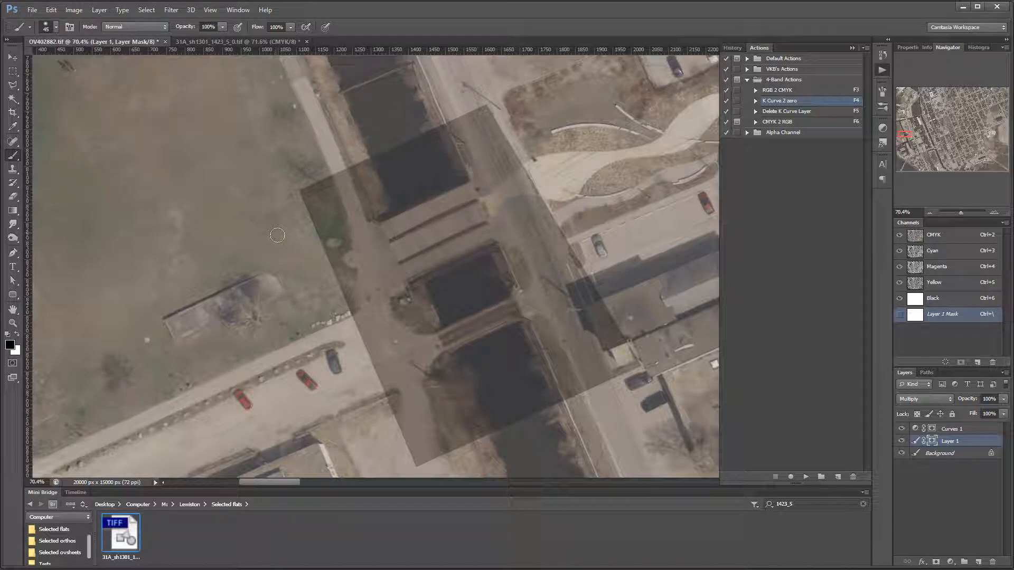
Step: Enlarge the brush to 150 px and paint black on Layer 1's mask to hide the patch's outer areas around the bridges
{"action": "key", "text": "bracketright"}
{"action": "key", "text": "bracketright"}
{"action": "key", "text": "bracketright"}
{"action": "key", "text": "bracketright"}
{"action": "key", "text": "bracketright"}
{"action": "key", "text": "bracketright"}
{"action": "key", "text": "bracketright"}
{"action": "key", "text": "bracketright"}
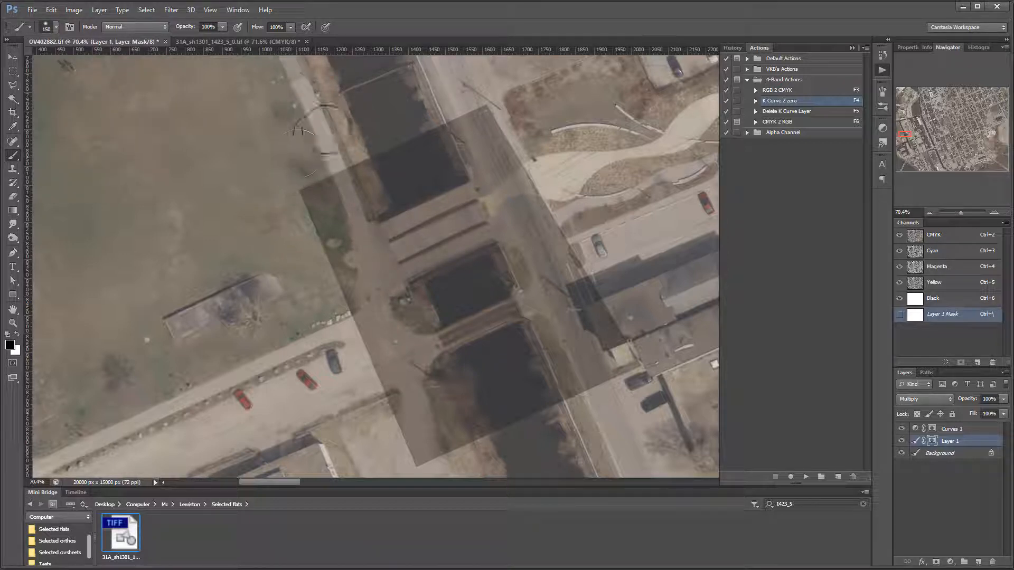
{"action": "mouse_move", "coordinate": [321, 135]}
{"action": "left_mouse_down"}
{"action": "mouse_move", "coordinate": [294, 243]}
{"action": "mouse_move", "coordinate": [283, 186]}
{"action": "mouse_move", "coordinate": [330, 343]}
{"action": "mouse_move", "coordinate": [379, 441]}
{"action": "mouse_move", "coordinate": [411, 454]}
{"action": "mouse_move", "coordinate": [501, 440]}
{"action": "mouse_move", "coordinate": [357, 424]}
{"action": "mouse_move", "coordinate": [355, 416]}
{"action": "mouse_move", "coordinate": [595, 419]}
{"action": "mouse_move", "coordinate": [573, 425]}
{"action": "mouse_move", "coordinate": [581, 184]}
{"action": "mouse_move", "coordinate": [526, 101]}
{"action": "mouse_move", "coordinate": [465, 88]}
{"action": "mouse_move", "coordinate": [530, 131]}
{"action": "mouse_move", "coordinate": [562, 179]}
{"action": "mouse_move", "coordinate": [607, 285]}
{"action": "mouse_move", "coordinate": [609, 357]}
{"action": "mouse_move", "coordinate": [611, 308]}
{"action": "mouse_move", "coordinate": [552, 374]}
{"action": "mouse_move", "coordinate": [438, 422]}
{"action": "mouse_move", "coordinate": [364, 390]}
{"action": "mouse_move", "coordinate": [280, 254]}
{"action": "mouse_move", "coordinate": [298, 136]}
{"action": "mouse_move", "coordinate": [479, 109]}
{"action": "mouse_move", "coordinate": [323, 174]}
{"action": "mouse_move", "coordinate": [495, 122]}
{"action": "mouse_move", "coordinate": [393, 159]}
{"action": "mouse_move", "coordinate": [302, 219]}
{"action": "mouse_move", "coordinate": [318, 327]}
{"action": "mouse_move", "coordinate": [303, 290]}
{"action": "mouse_move", "coordinate": [317, 174]}
{"action": "mouse_move", "coordinate": [332, 286]}
{"action": "mouse_move", "coordinate": [355, 346]}
{"action": "mouse_move", "coordinate": [384, 395]}
{"action": "mouse_move", "coordinate": [412, 412]}
{"action": "mouse_move", "coordinate": [458, 412]}
{"action": "mouse_move", "coordinate": [568, 356]}
{"action": "mouse_move", "coordinate": [373, 394]}
{"action": "mouse_move", "coordinate": [344, 362]}
{"action": "mouse_move", "coordinate": [452, 406]}
{"action": "left_mouse_up"}
{"action": "mouse_move", "coordinate": [523, 148]}
{"action": "left_mouse_down"}
{"action": "mouse_move", "coordinate": [492, 126]}
{"action": "mouse_move", "coordinate": [554, 200]}
{"action": "mouse_move", "coordinate": [579, 259]}
{"action": "mouse_move", "coordinate": [584, 327]}
{"action": "mouse_move", "coordinate": [558, 340]}
{"action": "left_mouse_up"}
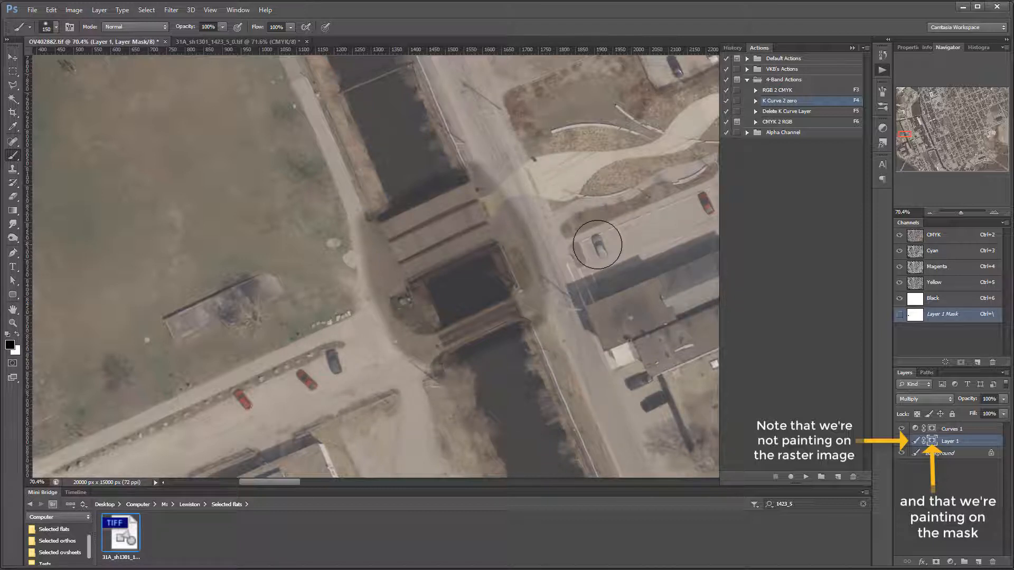
Step: Reduce the brush to 50 px and mask out the patch over the water and banks between the two bridges
{"action": "scroll", "coordinate": [429, 254], "scroll_direction": "up", "scroll_amount": 3}
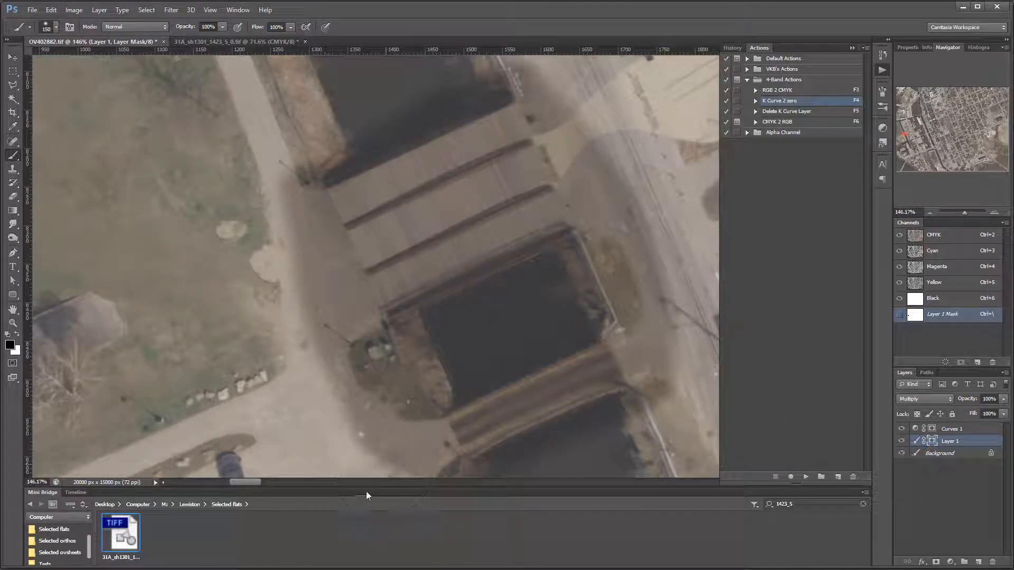
{"action": "key", "text": "bracketleft"}
{"action": "key", "text": "bracketleft"}
{"action": "key", "text": "bracketleft"}
{"action": "key", "text": "bracketleft"}
{"action": "key", "text": "bracketleft"}
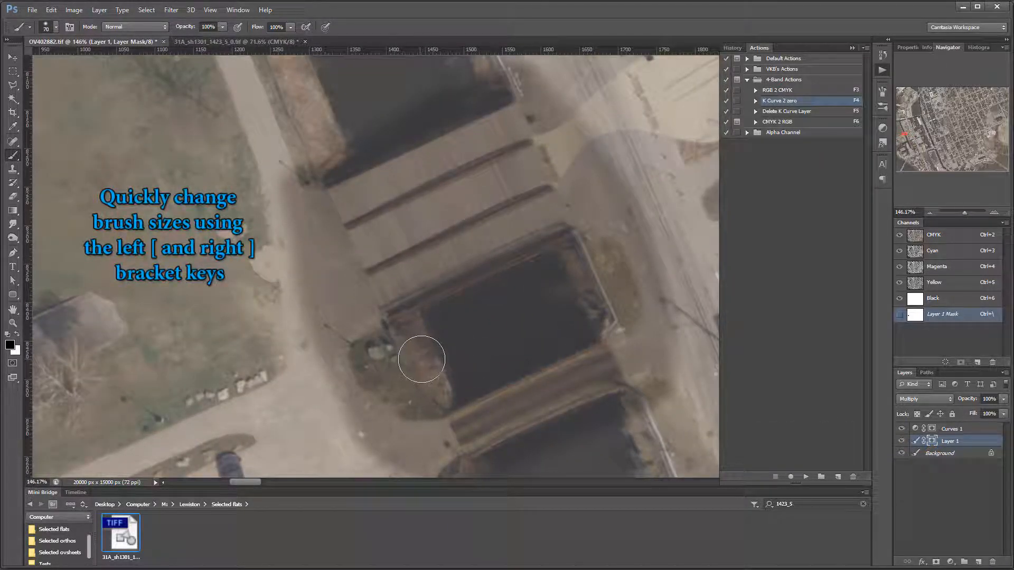
{"action": "key", "text": "bracketleft"}
{"action": "key", "text": "bracketleft"}
{"action": "left_click_drag", "start_coordinate": [405, 356], "coordinate": [615, 264]}
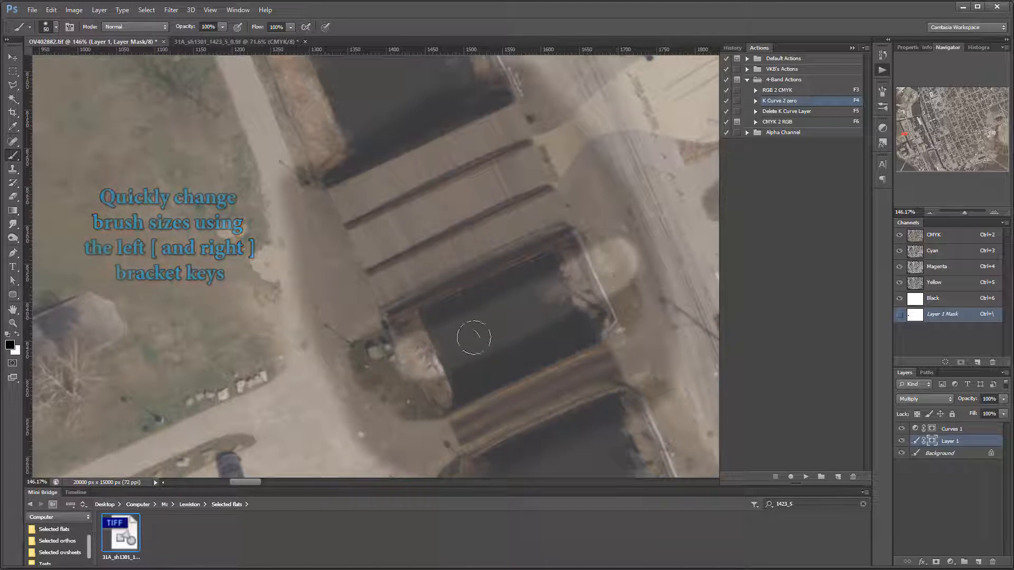
{"action": "mouse_move", "coordinate": [412, 385]}
{"action": "left_mouse_down"}
{"action": "mouse_move", "coordinate": [613, 292]}
{"action": "mouse_move", "coordinate": [415, 396]}
{"action": "mouse_move", "coordinate": [430, 378]}
{"action": "mouse_move", "coordinate": [440, 380]}
{"action": "mouse_move", "coordinate": [436, 393]}
{"action": "mouse_move", "coordinate": [581, 366]}
{"action": "mouse_move", "coordinate": [472, 424]}
{"action": "mouse_move", "coordinate": [483, 456]}
{"action": "left_mouse_up"}
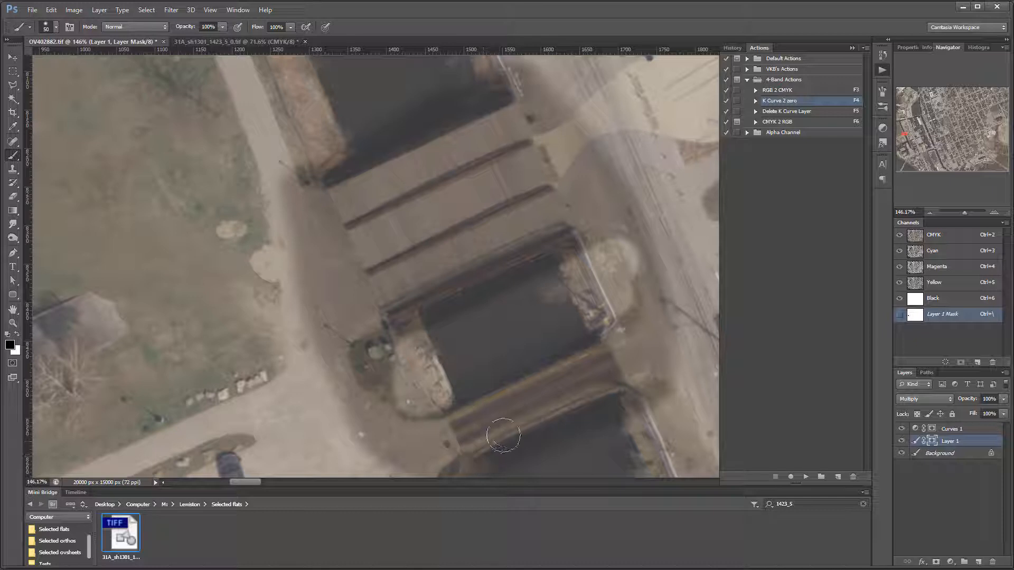
Step: Mask out the leftover patch on the left bank of the canal between the two bridges
{"action": "scroll", "coordinate": [500, 437], "scroll_direction": "up", "scroll_amount": 3}
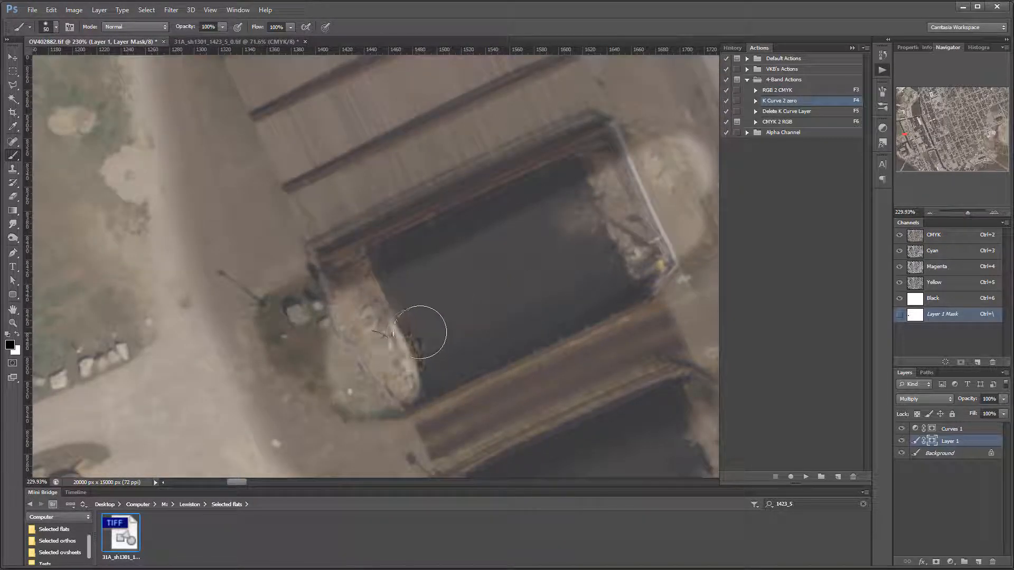
{"action": "mouse_move", "coordinate": [288, 381]}
{"action": "left_mouse_down"}
{"action": "mouse_move", "coordinate": [294, 373]}
{"action": "mouse_move", "coordinate": [283, 373]}
{"action": "mouse_move", "coordinate": [323, 401]}
{"action": "mouse_move", "coordinate": [325, 393]}
{"action": "left_mouse_up"}
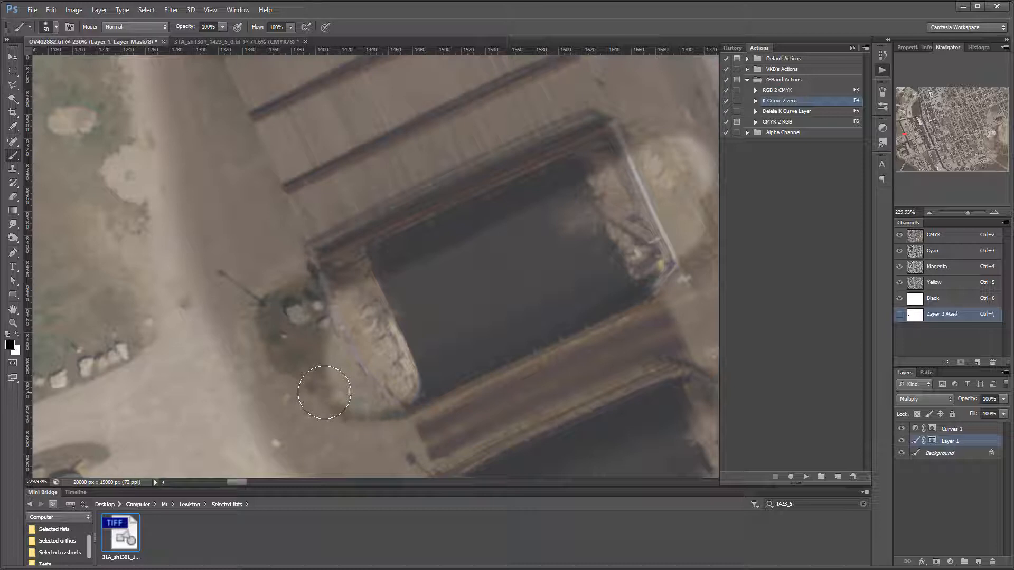
Step: Switch the brush colour to white and set the brush size to 15 px
{"action": "key", "text": "x"}
{"action": "key", "text": "d"}
{"action": "key", "text": "bracketright"}
{"action": "key", "text": "bracketright"}
{"action": "key", "text": "bracketright"}
{"action": "key", "text": "bracketright"}
{"action": "key", "text": "bracketright"}
{"action": "key", "text": "bracketright"}
{"action": "key", "text": "bracketright"}
{"action": "key", "text": "bracketright"}
{"action": "key", "text": "bracketright"}
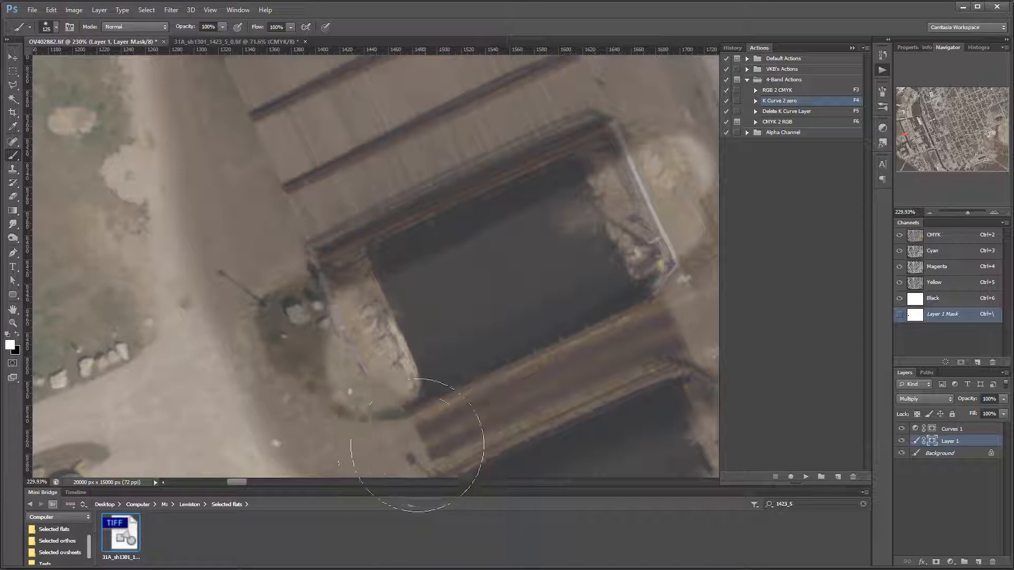
{"action": "key", "text": "bracketleft"}
{"action": "key", "text": "bracketleft"}
{"action": "key", "text": "bracketleft"}
{"action": "key", "text": "bracketleft"}
{"action": "key", "text": "bracketleft"}
{"action": "key", "text": "bracketleft"}
{"action": "key", "text": "bracketleft"}
{"action": "key", "text": "bracketleft"}
{"action": "key", "text": "bracketleft"}
{"action": "key", "text": "bracketleft"}
{"action": "key", "text": "bracketleft"}
{"action": "key", "text": "bracketleft"}
{"action": "key", "text": "bracketleft"}
{"action": "key", "text": "bracketleft"}
{"action": "key", "text": "bracketleft"}
{"action": "key", "text": "bracketleft"}
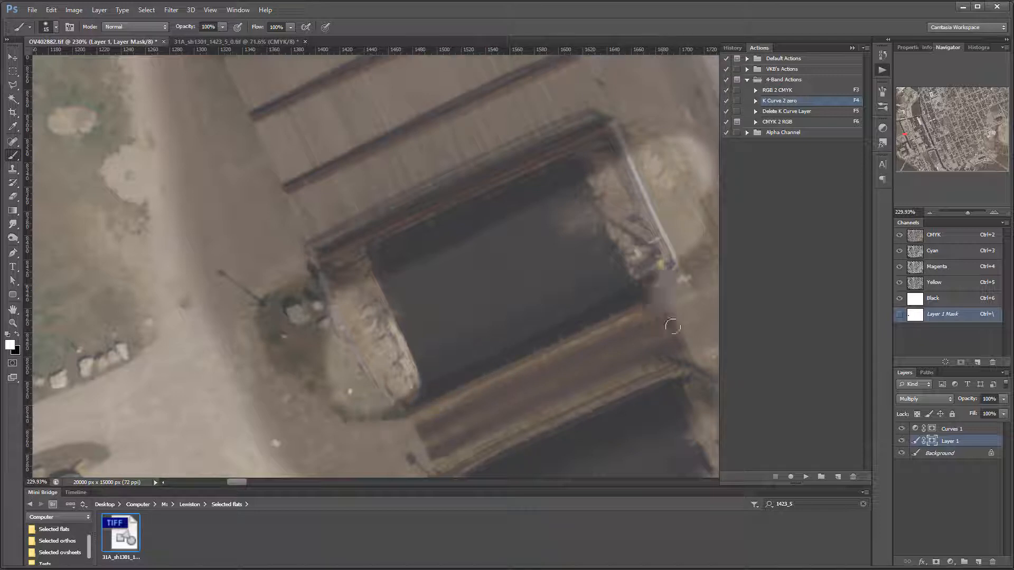
Step: Hide the Background and paint white on Layer 1's mask to restore the facing edges of the two bridges
{"action": "left_click", "coordinate": [901, 453]}
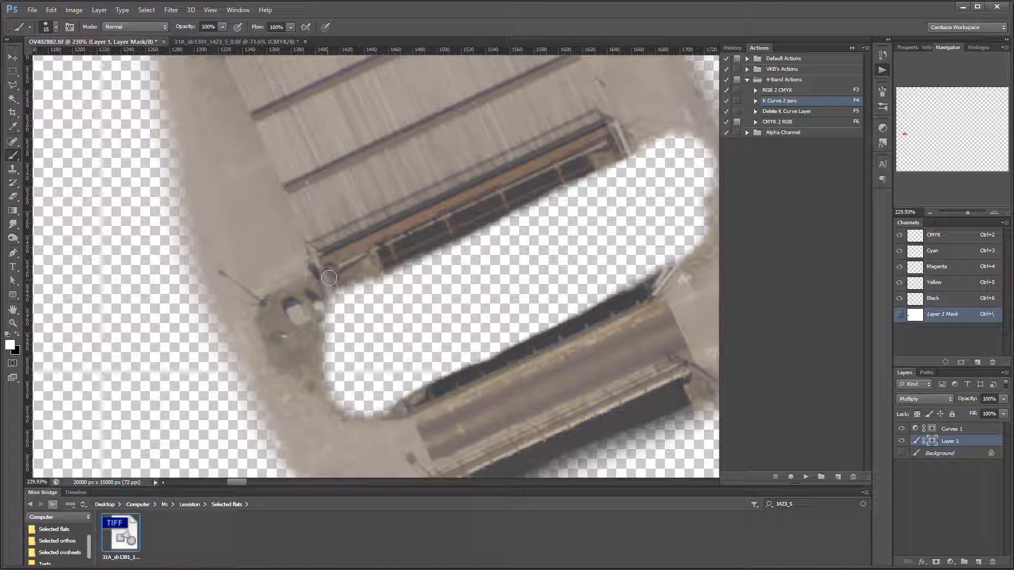
{"action": "mouse_move", "coordinate": [329, 278]}
{"action": "left_mouse_down"}
{"action": "mouse_move", "coordinate": [379, 242]}
{"action": "mouse_move", "coordinate": [372, 256]}
{"action": "mouse_move", "coordinate": [381, 260]}
{"action": "mouse_move", "coordinate": [463, 217]}
{"action": "left_mouse_up"}
{"action": "mouse_move", "coordinate": [550, 176]}
{"action": "left_mouse_down"}
{"action": "mouse_move", "coordinate": [563, 183]}
{"action": "mouse_move", "coordinate": [612, 154]}
{"action": "mouse_move", "coordinate": [590, 167]}
{"action": "left_mouse_up"}
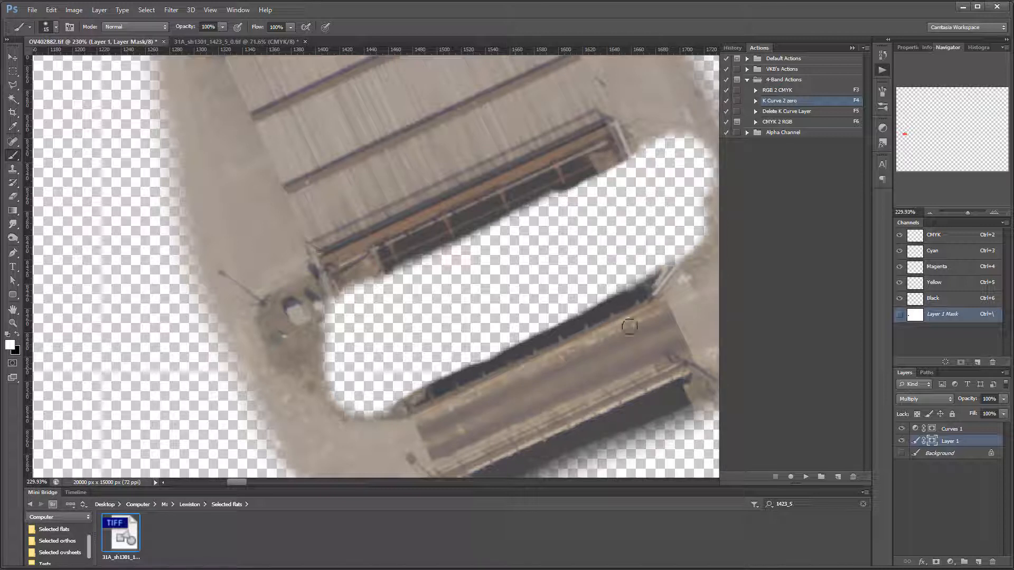
{"action": "mouse_move", "coordinate": [629, 326]}
{"action": "left_mouse_down"}
{"action": "mouse_move", "coordinate": [662, 308]}
{"action": "mouse_move", "coordinate": [670, 268]}
{"action": "mouse_move", "coordinate": [658, 298]}
{"action": "left_mouse_up"}
Step: Restore the patch along the upper edge of the large bridge on Layer 1's mask, and show the Background again
{"action": "mouse_move", "coordinate": [564, 400]}
{"action": "left_mouse_down"}
{"action": "mouse_move", "coordinate": [436, 268]}
{"action": "mouse_move", "coordinate": [426, 277]}
{"action": "left_mouse_up"}
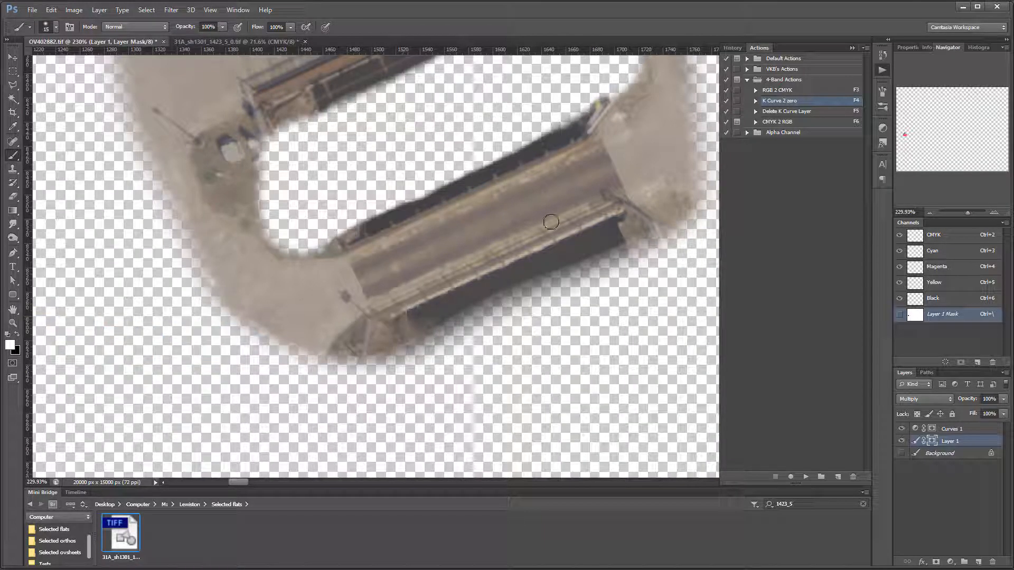
{"action": "left_click_drag", "start_coordinate": [401, 160], "coordinate": [460, 473]}
{"action": "mouse_move", "coordinate": [414, 288]}
{"action": "left_mouse_down"}
{"action": "mouse_move", "coordinate": [407, 243]}
{"action": "mouse_move", "coordinate": [399, 333]}
{"action": "mouse_move", "coordinate": [319, 335]}
{"action": "left_mouse_up"}
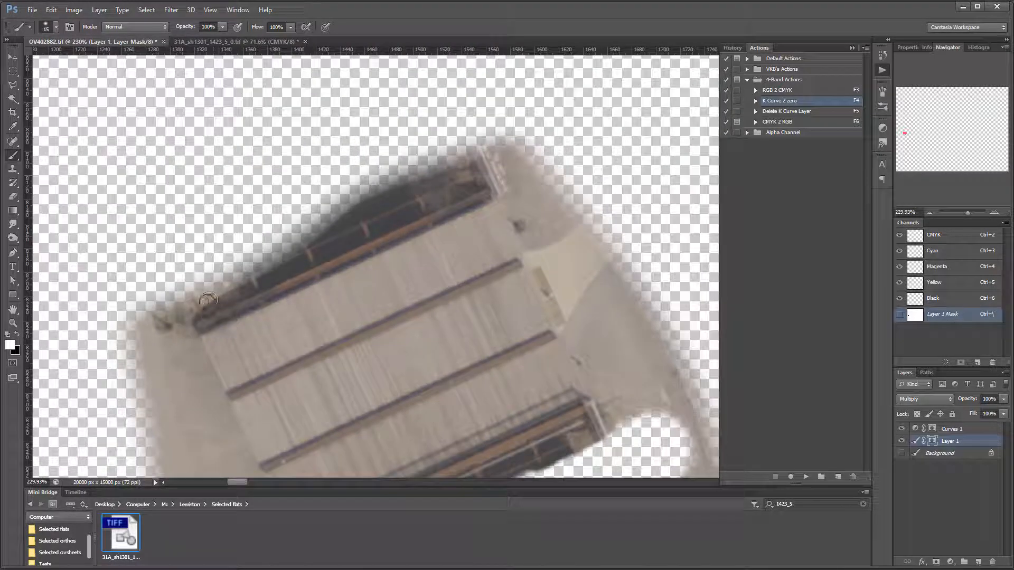
{"action": "mouse_move", "coordinate": [212, 299]}
{"action": "left_mouse_down"}
{"action": "mouse_move", "coordinate": [201, 298]}
{"action": "mouse_move", "coordinate": [275, 268]}
{"action": "mouse_move", "coordinate": [225, 292]}
{"action": "mouse_move", "coordinate": [255, 280]}
{"action": "left_mouse_up"}
{"action": "mouse_move", "coordinate": [338, 240]}
{"action": "left_mouse_down"}
{"action": "mouse_move", "coordinate": [191, 304]}
{"action": "mouse_move", "coordinate": [326, 239]}
{"action": "left_mouse_up"}
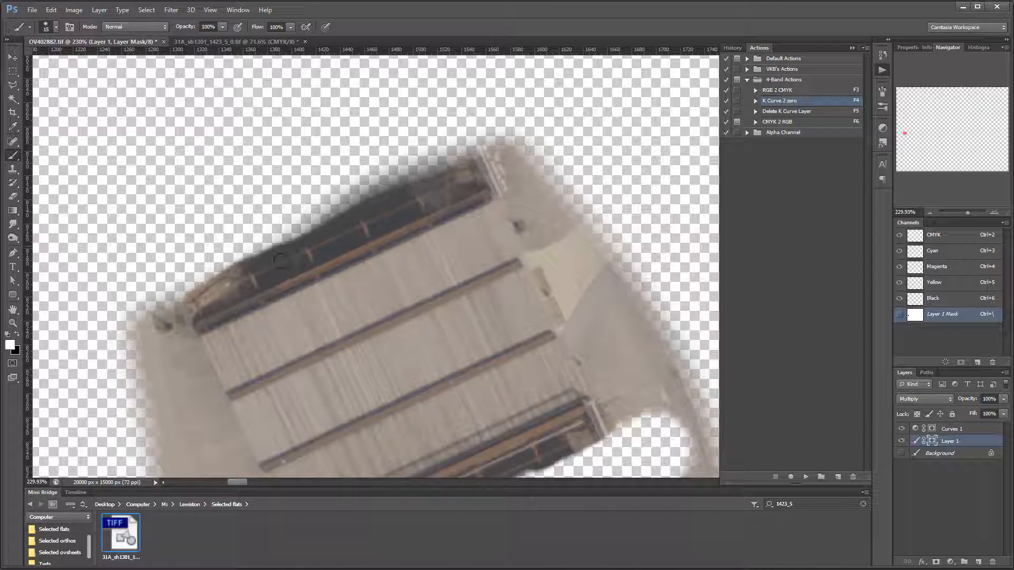
{"action": "mouse_move", "coordinate": [280, 260]}
{"action": "left_mouse_down"}
{"action": "mouse_move", "coordinate": [188, 299]}
{"action": "mouse_move", "coordinate": [204, 337]}
{"action": "mouse_move", "coordinate": [191, 316]}
{"action": "left_mouse_up"}
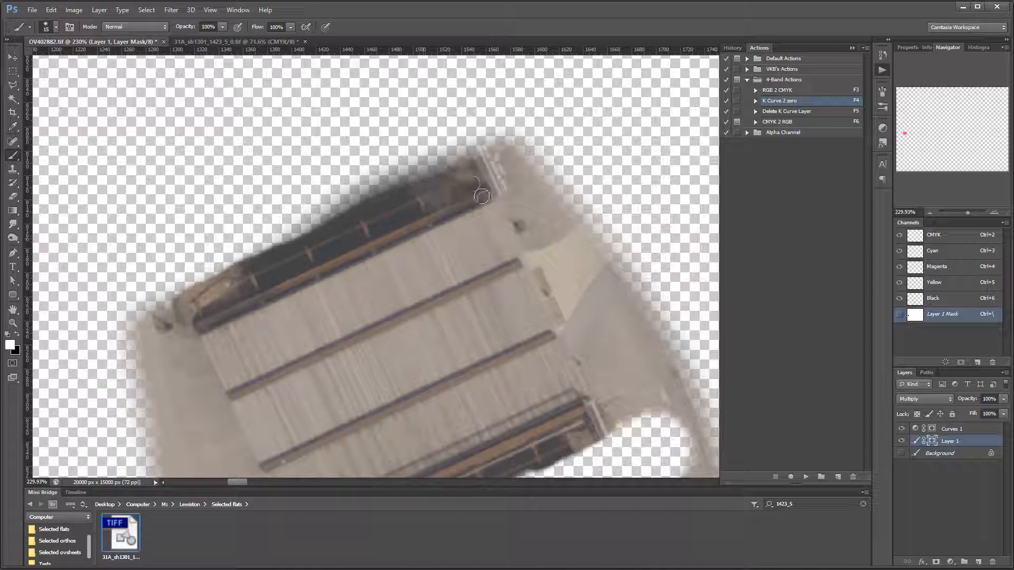
{"action": "mouse_move", "coordinate": [482, 196]}
{"action": "left_mouse_down"}
{"action": "mouse_move", "coordinate": [491, 182]}
{"action": "mouse_move", "coordinate": [515, 265]}
{"action": "left_mouse_up"}
{"action": "left_click", "coordinate": [901, 453]}
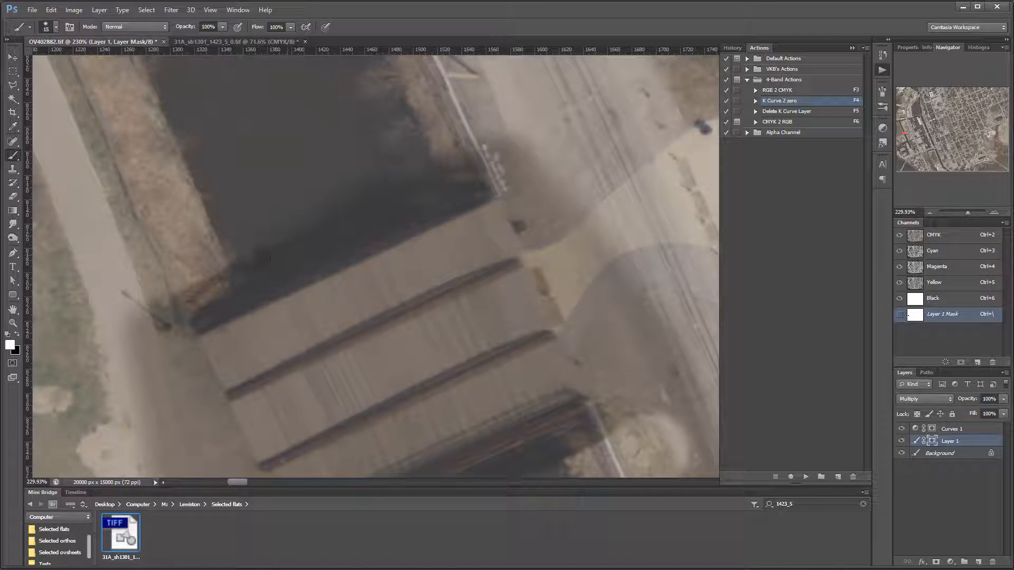
Step: Extend the restored patch at the large bridge's upper-left corner, and compare it with the Background hidden and shown
{"action": "scroll", "coordinate": [355, 268], "scroll_direction": "up", "scroll_amount": 1}
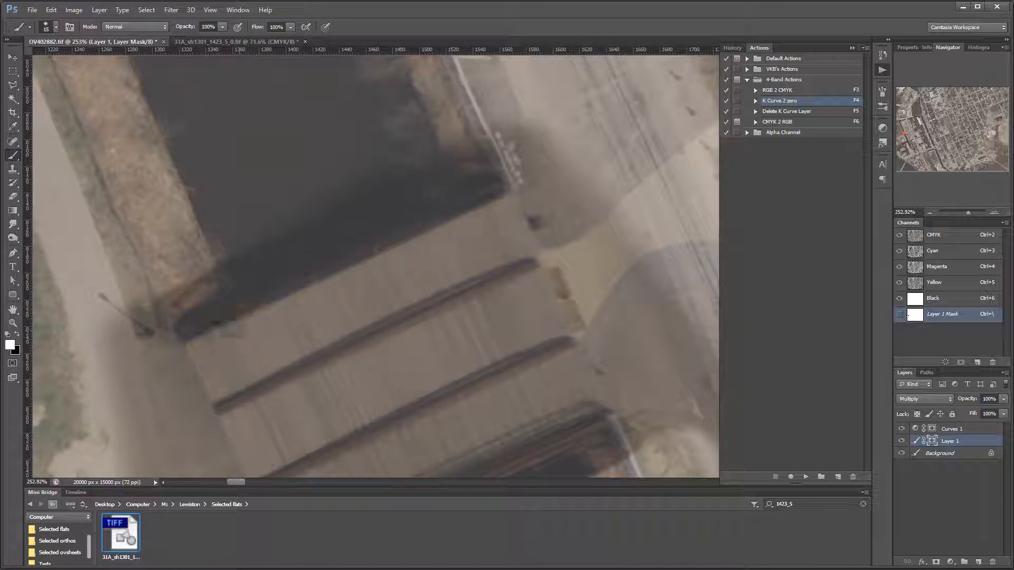
{"action": "mouse_move", "coordinate": [191, 306]}
{"action": "left_mouse_down"}
{"action": "mouse_move", "coordinate": [172, 292]}
{"action": "mouse_move", "coordinate": [202, 274]}
{"action": "left_mouse_up"}
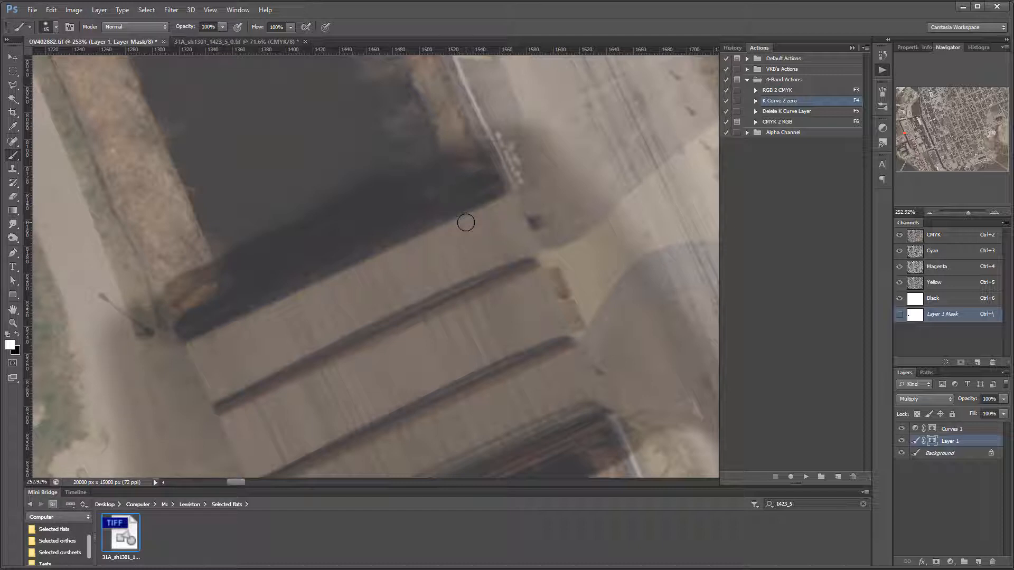
{"action": "left_click", "coordinate": [900, 454]}
{"action": "left_click", "coordinate": [900, 452]}
Step: Switch to black, enlarge the brush to 35 px, and mask out the patch over the road and path beside the large bridge
{"action": "scroll", "coordinate": [317, 310], "scroll_direction": "down", "scroll_amount": 5}
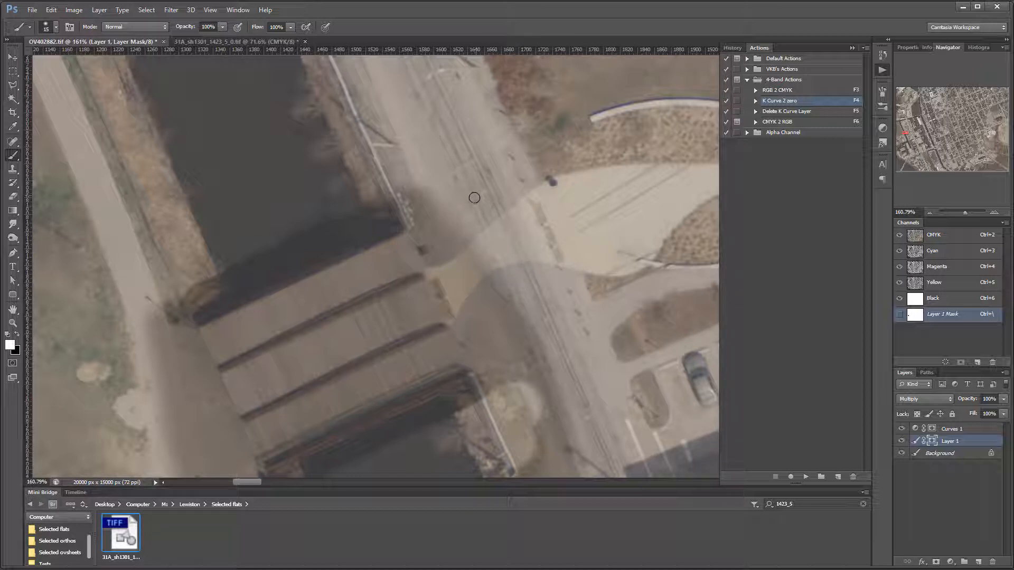
{"action": "key", "text": "x"}
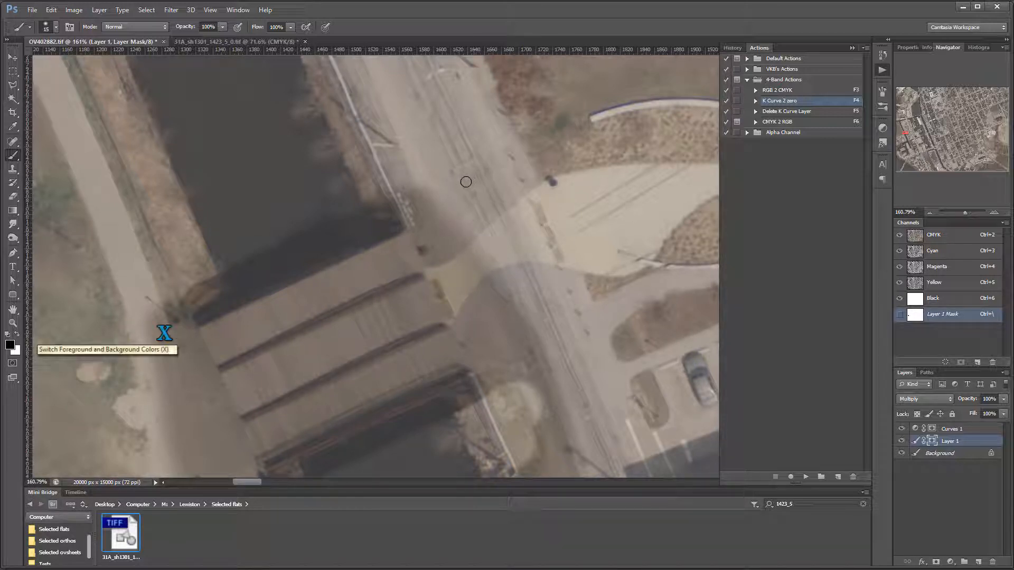
{"action": "key", "text": "bracketright"}
{"action": "key", "text": "bracketright"}
{"action": "mouse_move", "coordinate": [439, 174]}
{"action": "left_mouse_down"}
{"action": "mouse_move", "coordinate": [479, 267]}
{"action": "mouse_move", "coordinate": [425, 178]}
{"action": "left_mouse_up"}
{"action": "mouse_move", "coordinate": [471, 242]}
{"action": "left_mouse_down"}
{"action": "mouse_move", "coordinate": [493, 302]}
{"action": "mouse_move", "coordinate": [486, 240]}
{"action": "mouse_move", "coordinate": [486, 265]}
{"action": "mouse_move", "coordinate": [546, 364]}
{"action": "mouse_move", "coordinate": [534, 362]}
{"action": "mouse_move", "coordinate": [524, 386]}
{"action": "mouse_move", "coordinate": [478, 260]}
{"action": "mouse_move", "coordinate": [428, 192]}
{"action": "mouse_move", "coordinate": [441, 240]}
{"action": "left_mouse_up"}
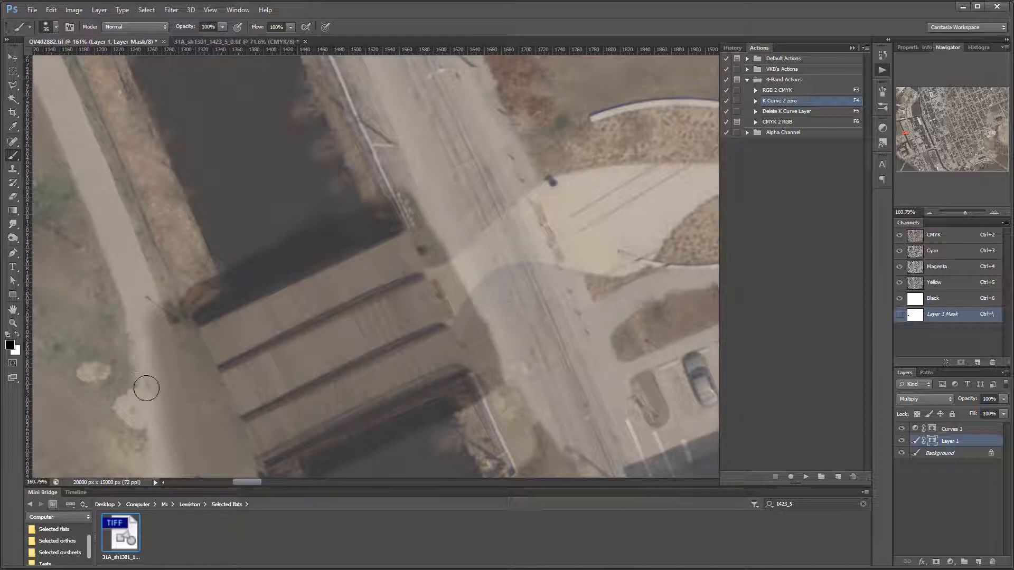
{"action": "mouse_move", "coordinate": [143, 285]}
{"action": "left_mouse_down"}
{"action": "mouse_move", "coordinate": [190, 424]}
{"action": "mouse_move", "coordinate": [147, 292]}
{"action": "left_mouse_up"}
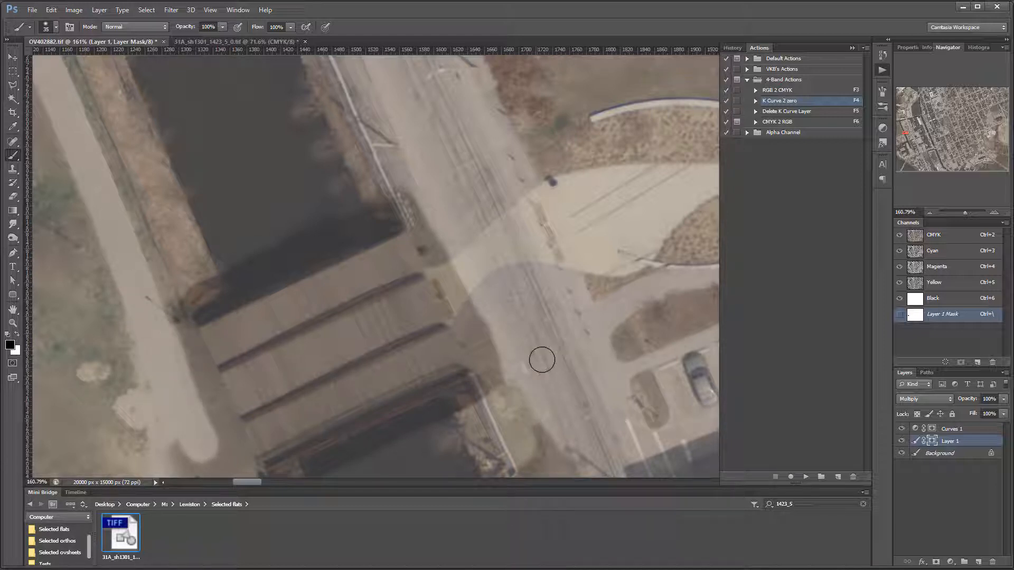
Step: Mask out the patch over the ground on both banks between the large bridge and the small bridge
{"action": "left_click_drag", "start_coordinate": [458, 556], "coordinate": [426, 377]}
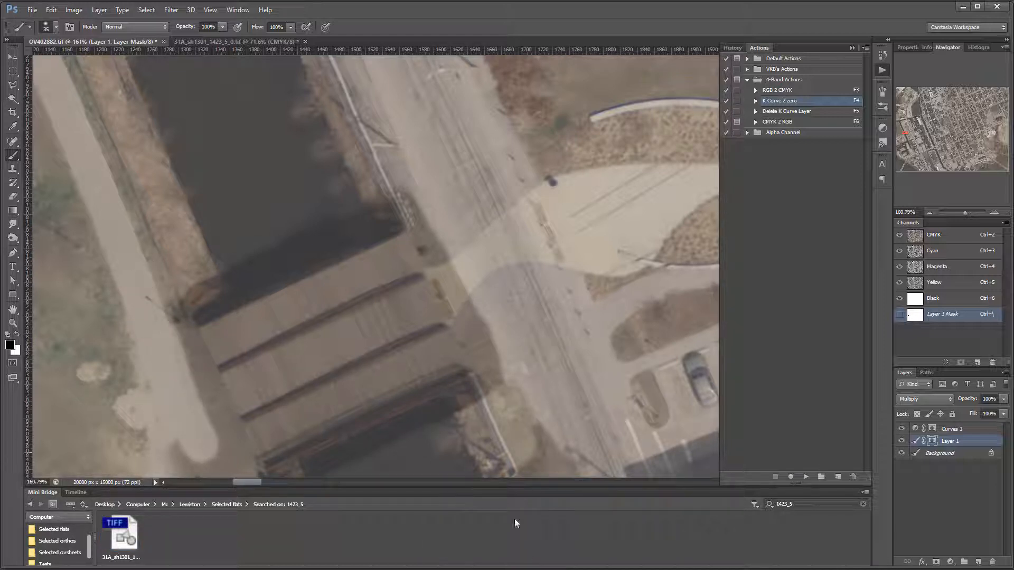
{"action": "mouse_move", "coordinate": [502, 404]}
{"action": "left_mouse_down"}
{"action": "mouse_move", "coordinate": [478, 271]}
{"action": "mouse_move", "coordinate": [484, 243]}
{"action": "left_mouse_up"}
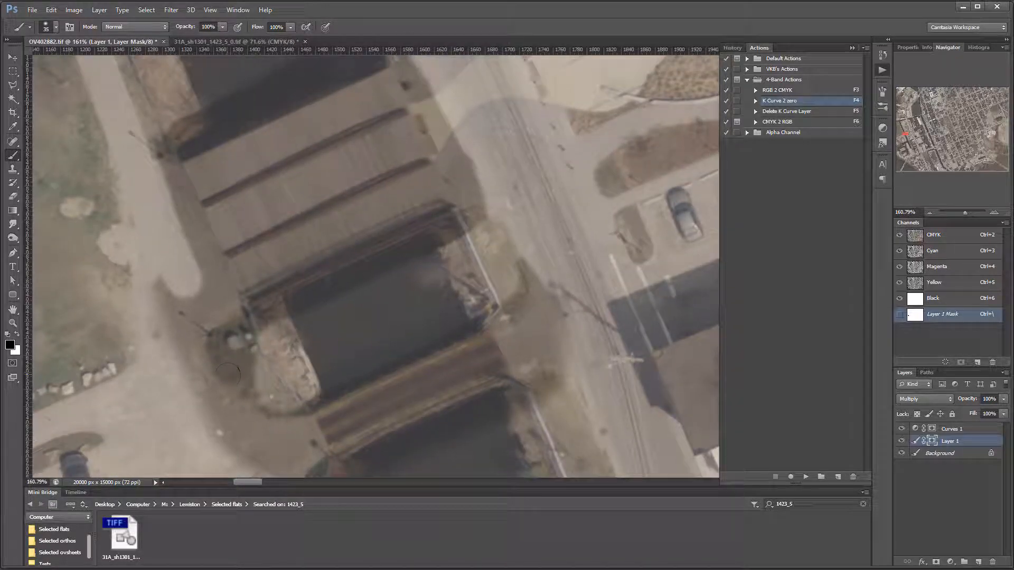
{"action": "mouse_move", "coordinate": [264, 375]}
{"action": "left_mouse_down"}
{"action": "mouse_move", "coordinate": [285, 366]}
{"action": "mouse_move", "coordinate": [286, 347]}
{"action": "mouse_move", "coordinate": [274, 344]}
{"action": "mouse_move", "coordinate": [286, 343]}
{"action": "mouse_move", "coordinate": [243, 352]}
{"action": "mouse_move", "coordinate": [195, 281]}
{"action": "mouse_move", "coordinate": [150, 179]}
{"action": "mouse_move", "coordinate": [174, 291]}
{"action": "mouse_move", "coordinate": [246, 428]}
{"action": "mouse_move", "coordinate": [213, 323]}
{"action": "mouse_move", "coordinate": [205, 341]}
{"action": "mouse_move", "coordinate": [144, 251]}
{"action": "mouse_move", "coordinate": [124, 253]}
{"action": "mouse_move", "coordinate": [152, 335]}
{"action": "mouse_move", "coordinate": [224, 427]}
{"action": "left_mouse_up"}
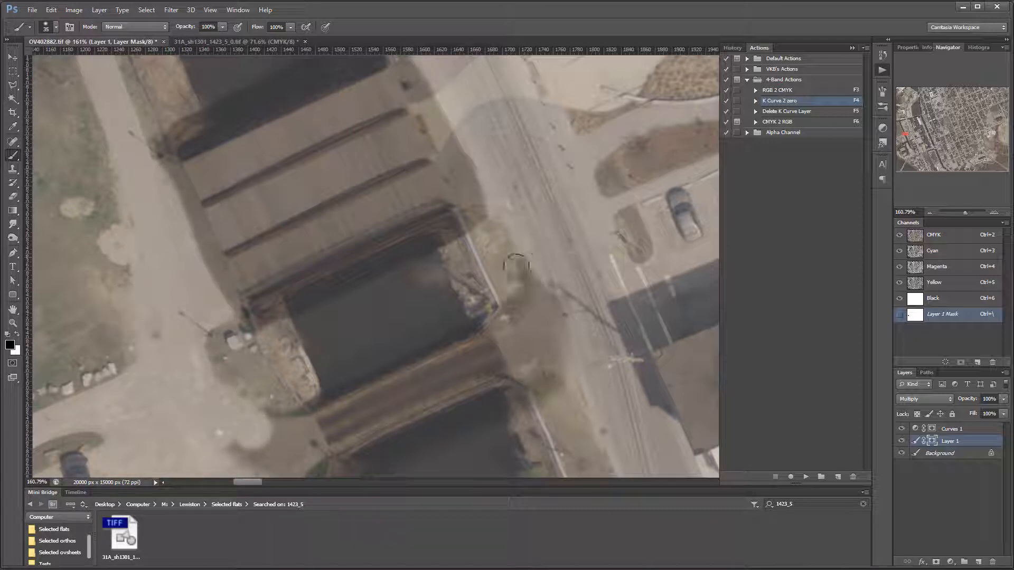
{"action": "mouse_move", "coordinate": [517, 275]}
{"action": "left_mouse_down"}
{"action": "mouse_move", "coordinate": [582, 358]}
{"action": "mouse_move", "coordinate": [507, 267]}
{"action": "mouse_move", "coordinate": [577, 403]}
{"action": "mouse_move", "coordinate": [545, 312]}
{"action": "mouse_move", "coordinate": [549, 434]}
{"action": "mouse_move", "coordinate": [499, 420]}
{"action": "mouse_move", "coordinate": [412, 468]}
{"action": "mouse_move", "coordinate": [442, 380]}
{"action": "left_mouse_up"}
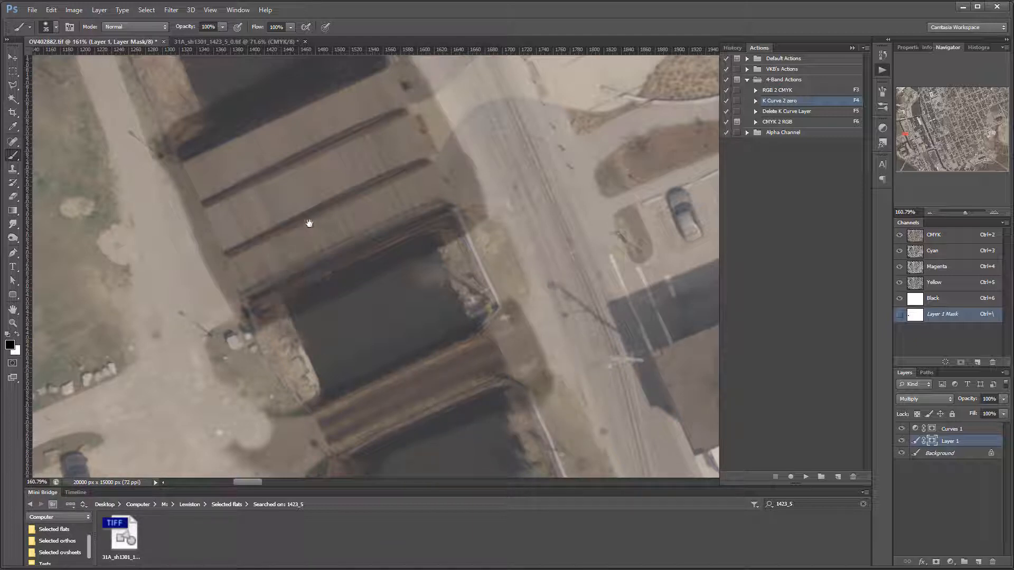
Step: Trim the mask closer to the large bridge's road-side end and around the ground at the small bridge's left end
{"action": "mouse_move", "coordinate": [326, 233]}
{"action": "left_mouse_down"}
{"action": "mouse_move", "coordinate": [310, 350]}
{"action": "mouse_move", "coordinate": [306, 341]}
{"action": "left_mouse_up"}
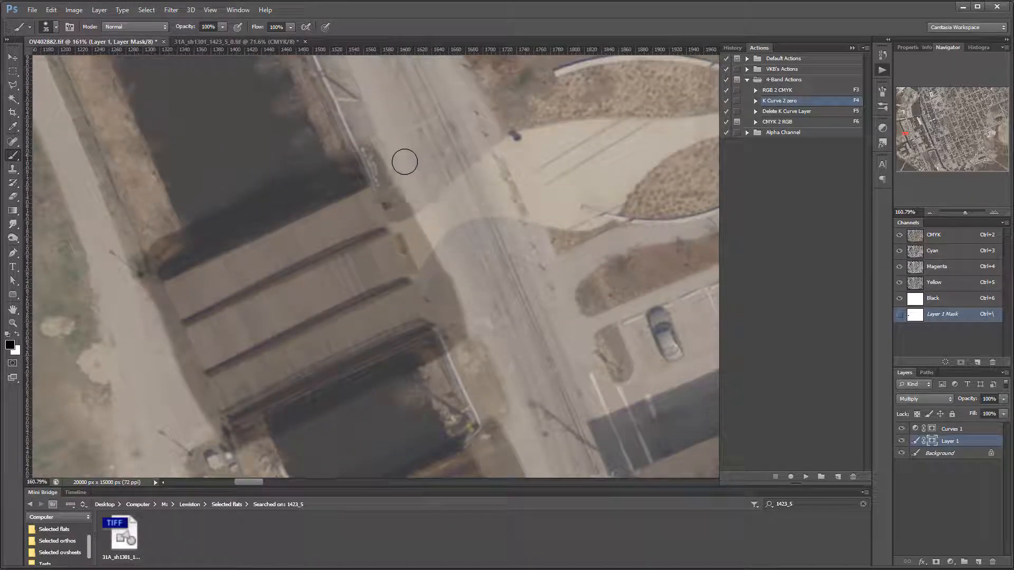
{"action": "mouse_move", "coordinate": [405, 162]}
{"action": "left_mouse_down"}
{"action": "mouse_move", "coordinate": [490, 347]}
{"action": "mouse_move", "coordinate": [444, 247]}
{"action": "mouse_move", "coordinate": [478, 362]}
{"action": "mouse_move", "coordinate": [463, 352]}
{"action": "mouse_move", "coordinate": [468, 376]}
{"action": "left_mouse_up"}
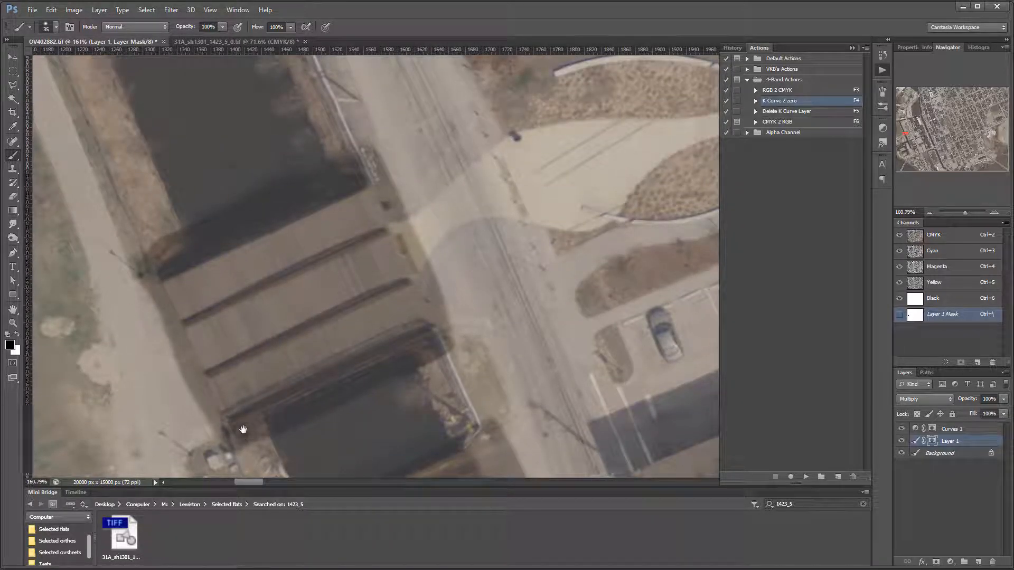
{"action": "left_click_drag", "start_coordinate": [243, 429], "coordinate": [230, 210]}
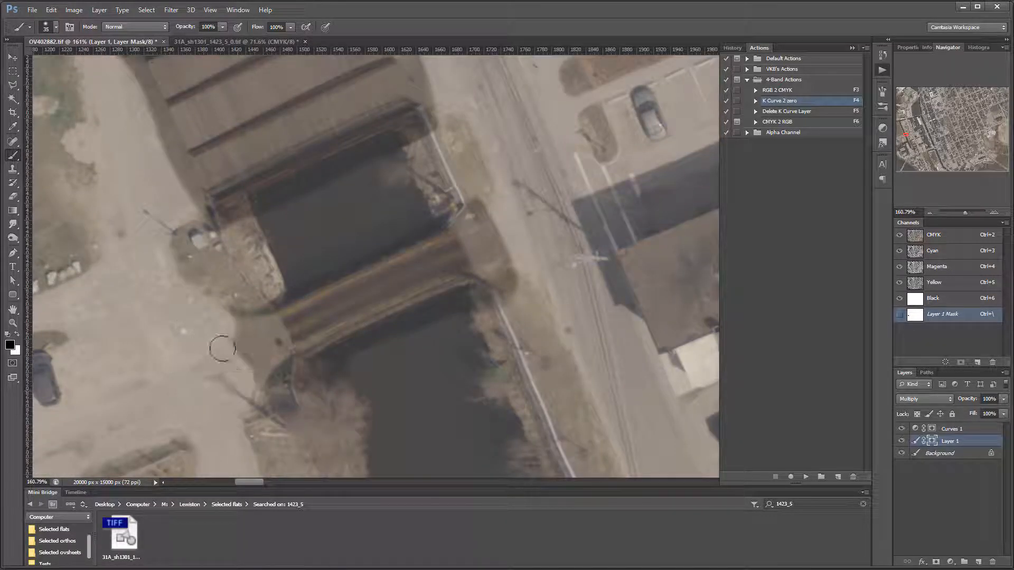
{"action": "mouse_move", "coordinate": [222, 349]}
{"action": "left_mouse_down"}
{"action": "mouse_move", "coordinate": [256, 285]}
{"action": "mouse_move", "coordinate": [248, 321]}
{"action": "mouse_move", "coordinate": [291, 415]}
{"action": "mouse_move", "coordinate": [236, 301]}
{"action": "mouse_move", "coordinate": [294, 419]}
{"action": "mouse_move", "coordinate": [356, 376]}
{"action": "mouse_move", "coordinate": [323, 374]}
{"action": "mouse_move", "coordinate": [306, 398]}
{"action": "mouse_move", "coordinate": [307, 384]}
{"action": "mouse_move", "coordinate": [328, 367]}
{"action": "mouse_move", "coordinate": [499, 306]}
{"action": "left_mouse_up"}
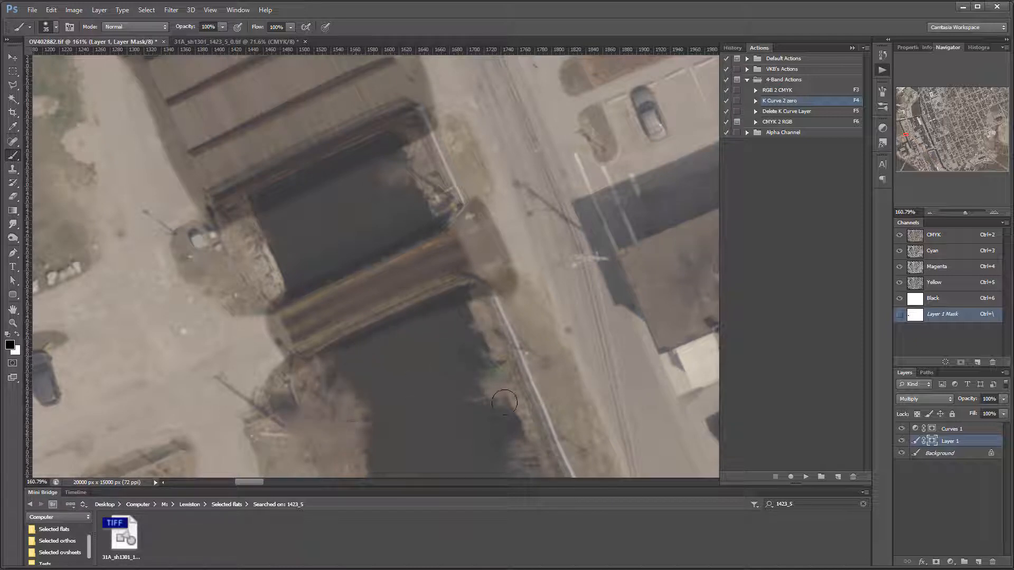
Step: Hide the Background and paint white on Layer 1's mask to restore the small bridge's lower edge
{"action": "left_click", "coordinate": [902, 453]}
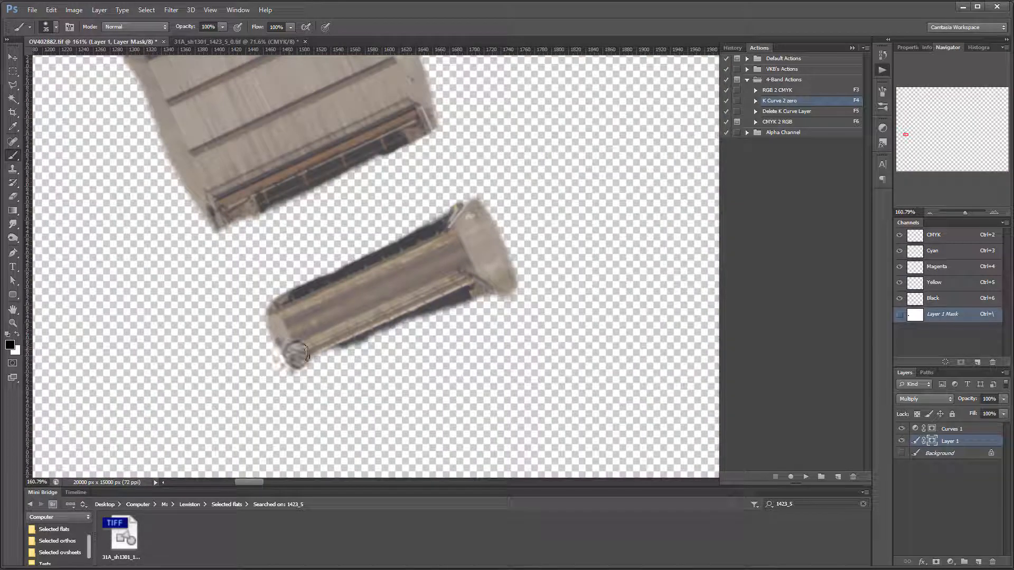
{"action": "key", "text": "x"}
{"action": "mouse_move", "coordinate": [309, 328]}
{"action": "left_mouse_down"}
{"action": "mouse_move", "coordinate": [323, 338]}
{"action": "mouse_move", "coordinate": [364, 317]}
{"action": "mouse_move", "coordinate": [312, 354]}
{"action": "mouse_move", "coordinate": [304, 349]}
{"action": "mouse_move", "coordinate": [323, 333]}
{"action": "mouse_move", "coordinate": [309, 344]}
{"action": "mouse_move", "coordinate": [433, 289]}
{"action": "mouse_move", "coordinate": [441, 319]}
{"action": "left_mouse_up"}
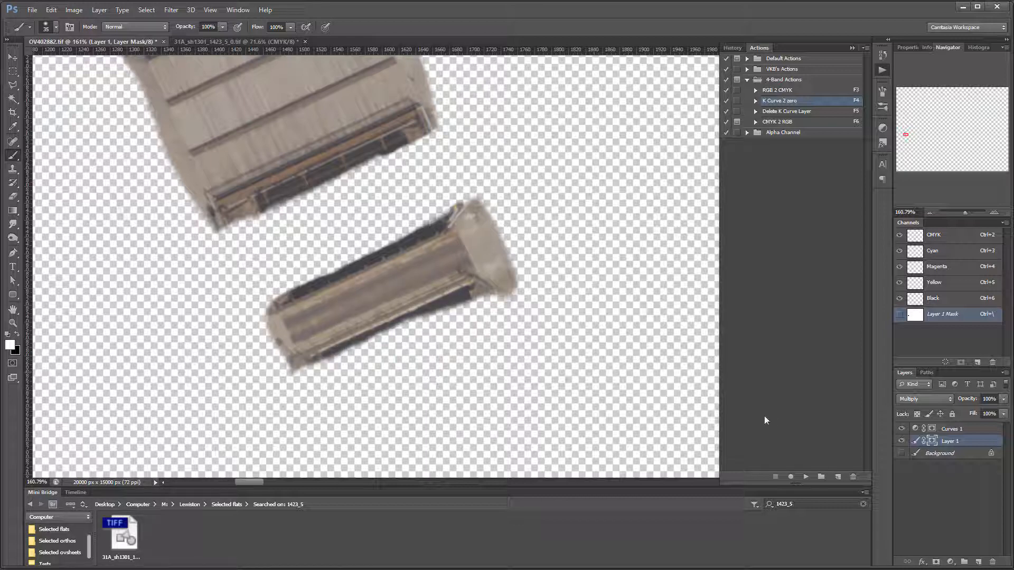
Step: Show the Background again and set Layer 1's blending mode to Normal
{"action": "left_click", "coordinate": [903, 454]}
{"action": "left_click", "coordinate": [921, 398]}
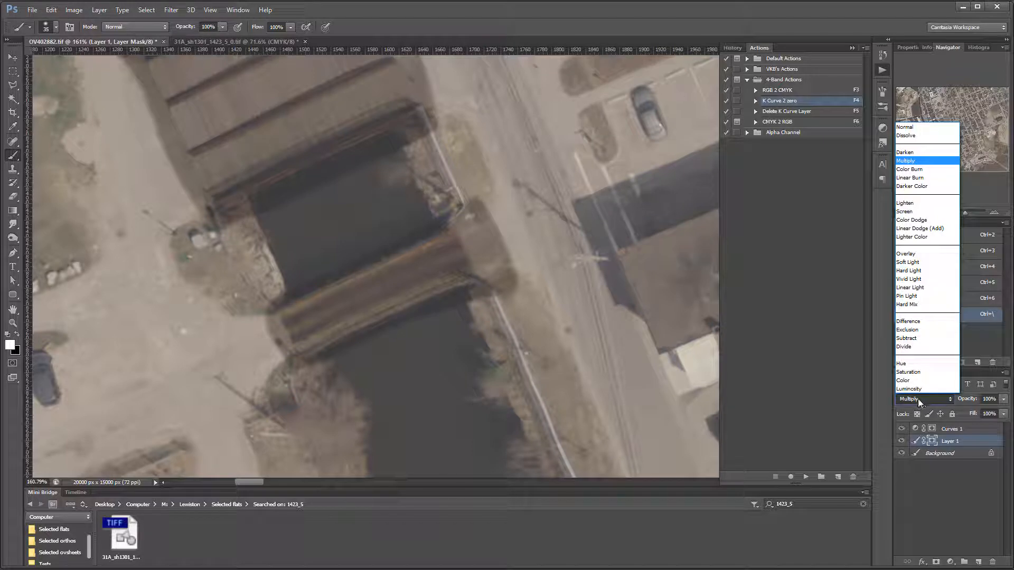
{"action": "left_click", "coordinate": [914, 129]}
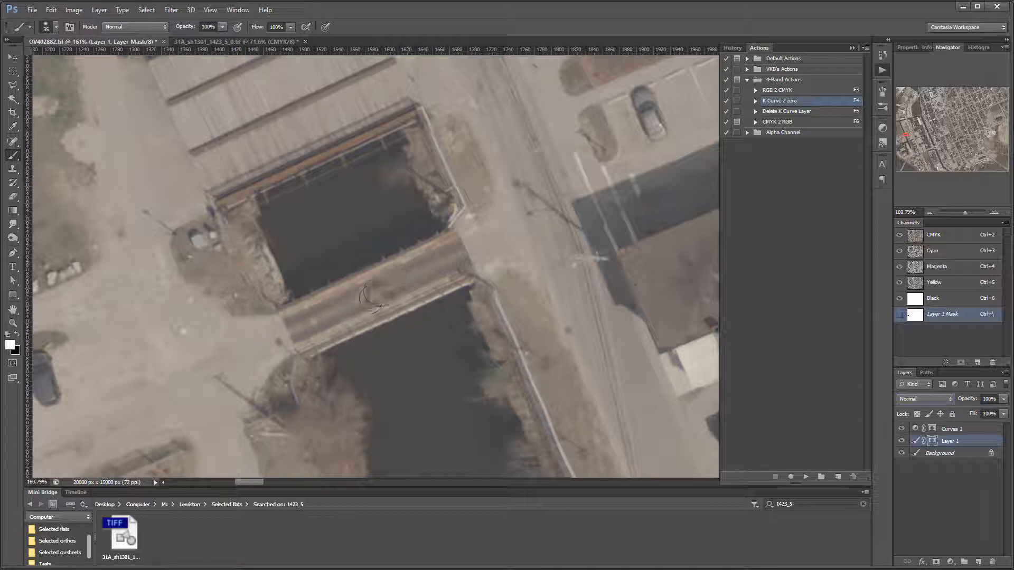
Step: Paint white on Layer 1's mask to restore the patch around the large bridge's lower-right corner
{"action": "left_click_drag", "start_coordinate": [373, 290], "coordinate": [401, 435]}
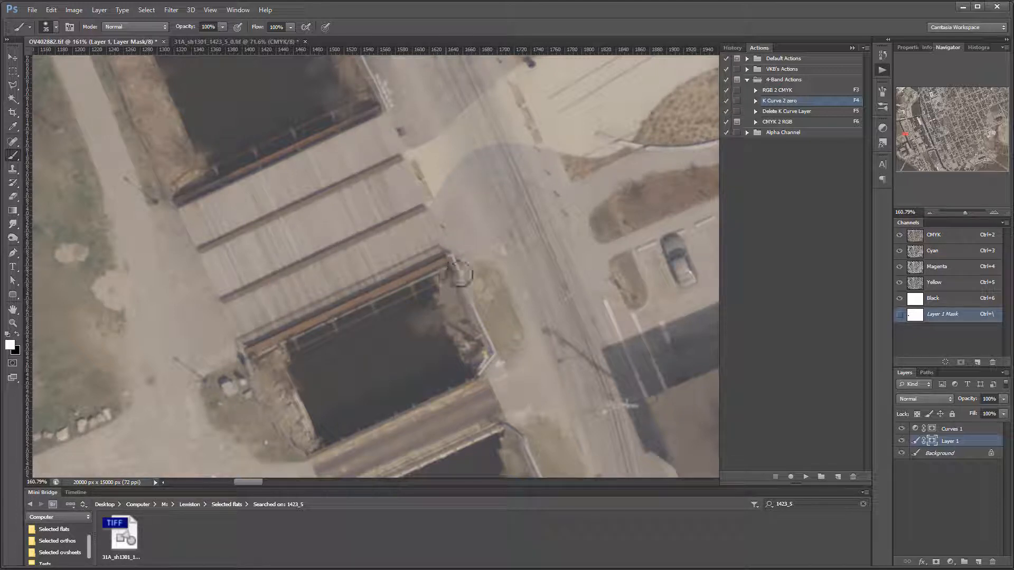
{"action": "mouse_move", "coordinate": [460, 274]}
{"action": "left_mouse_down"}
{"action": "mouse_move", "coordinate": [449, 287]}
{"action": "mouse_move", "coordinate": [460, 272]}
{"action": "mouse_move", "coordinate": [459, 282]}
{"action": "mouse_move", "coordinate": [449, 264]}
{"action": "left_mouse_up"}
{"action": "scroll", "coordinate": [466, 283], "scroll_direction": "up", "scroll_amount": 1}
{"action": "mouse_move", "coordinate": [465, 283]}
{"action": "left_mouse_down"}
{"action": "mouse_move", "coordinate": [479, 257]}
{"action": "mouse_move", "coordinate": [506, 251]}
{"action": "mouse_move", "coordinate": [510, 309]}
{"action": "mouse_move", "coordinate": [497, 263]}
{"action": "left_mouse_up"}
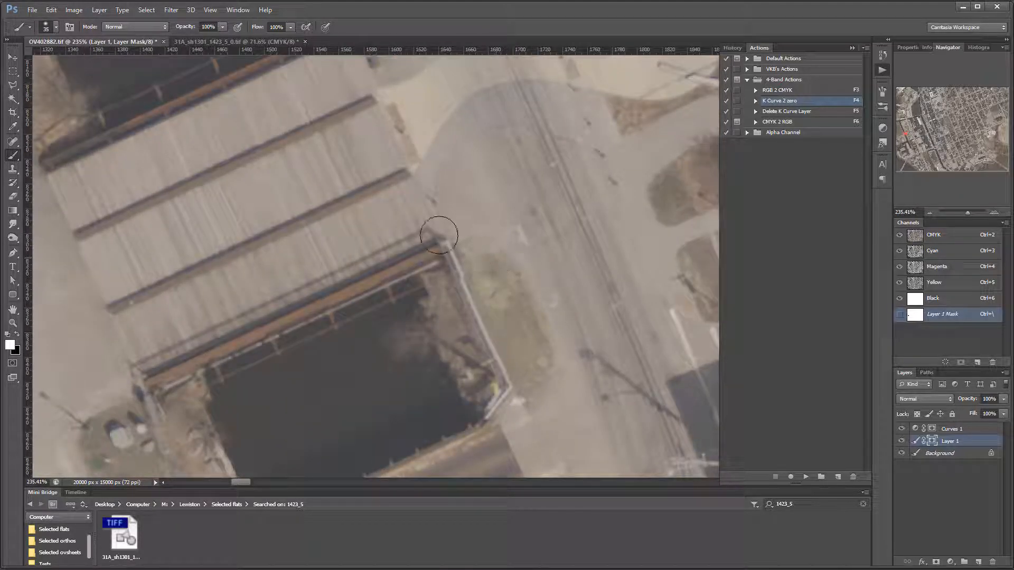
{"action": "mouse_move", "coordinate": [442, 234]}
{"action": "left_mouse_down"}
{"action": "mouse_move", "coordinate": [439, 251]}
{"action": "mouse_move", "coordinate": [426, 239]}
{"action": "mouse_move", "coordinate": [440, 248]}
{"action": "mouse_move", "coordinate": [437, 238]}
{"action": "left_mouse_up"}
Step: Switch to black, mask out the patch along the fence below the large bridge's lower-right corner, and review both bridges
{"action": "key", "text": "x"}
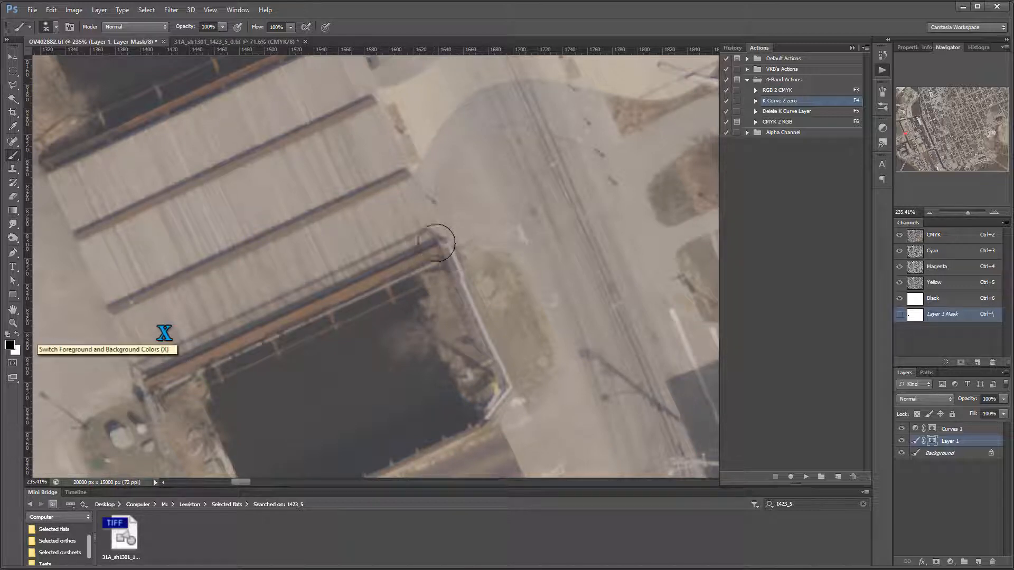
{"action": "mouse_move", "coordinate": [482, 294]}
{"action": "left_mouse_down"}
{"action": "mouse_move", "coordinate": [477, 272]}
{"action": "mouse_move", "coordinate": [496, 290]}
{"action": "mouse_move", "coordinate": [477, 225]}
{"action": "mouse_move", "coordinate": [480, 290]}
{"action": "mouse_move", "coordinate": [473, 227]}
{"action": "mouse_move", "coordinate": [511, 350]}
{"action": "mouse_move", "coordinate": [523, 350]}
{"action": "left_mouse_up"}
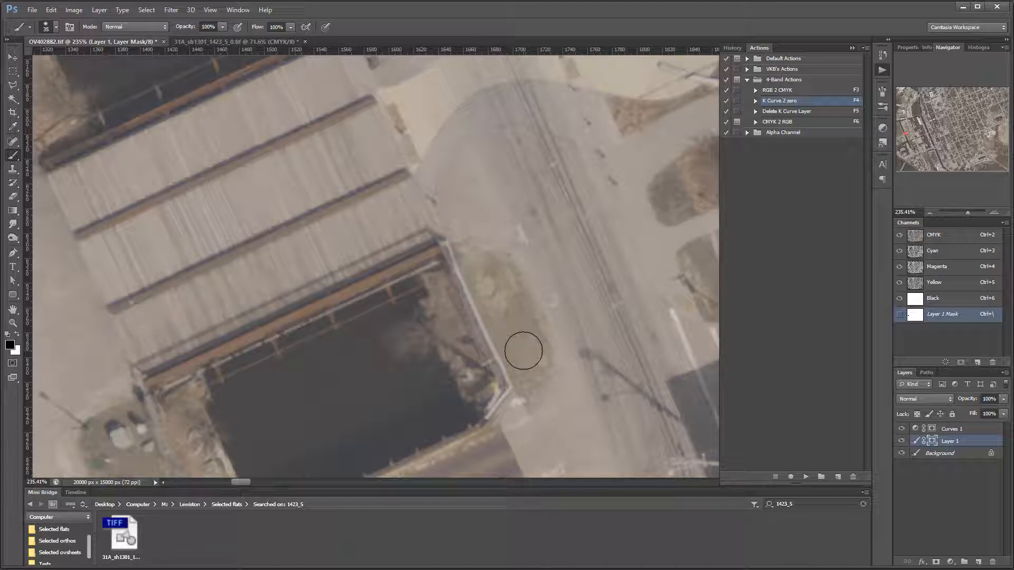
{"action": "scroll", "coordinate": [544, 262], "scroll_direction": "down", "scroll_amount": 4}
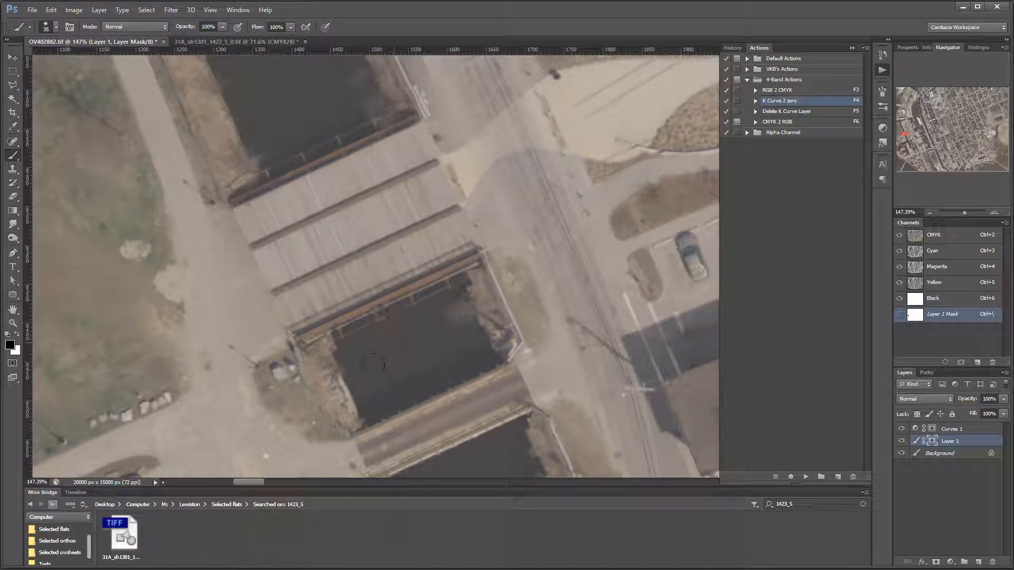
{"action": "scroll", "coordinate": [374, 363], "scroll_direction": "down", "scroll_amount": 3}
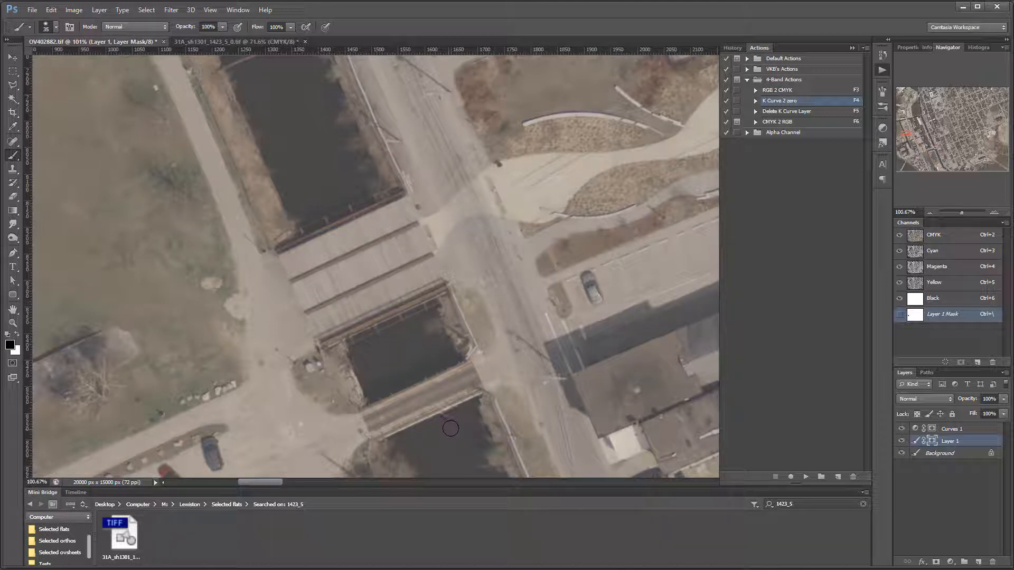
Step: Remove the Curves 1 adjustment layer with the Delete K Curve Layer action
{"action": "left_click", "coordinate": [949, 430]}
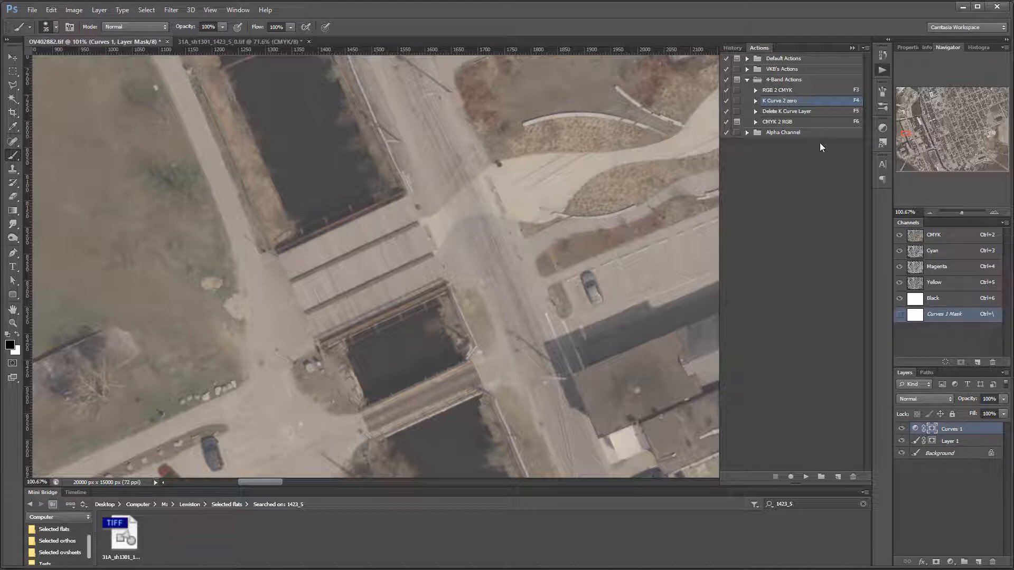
{"action": "left_click", "coordinate": [796, 112]}
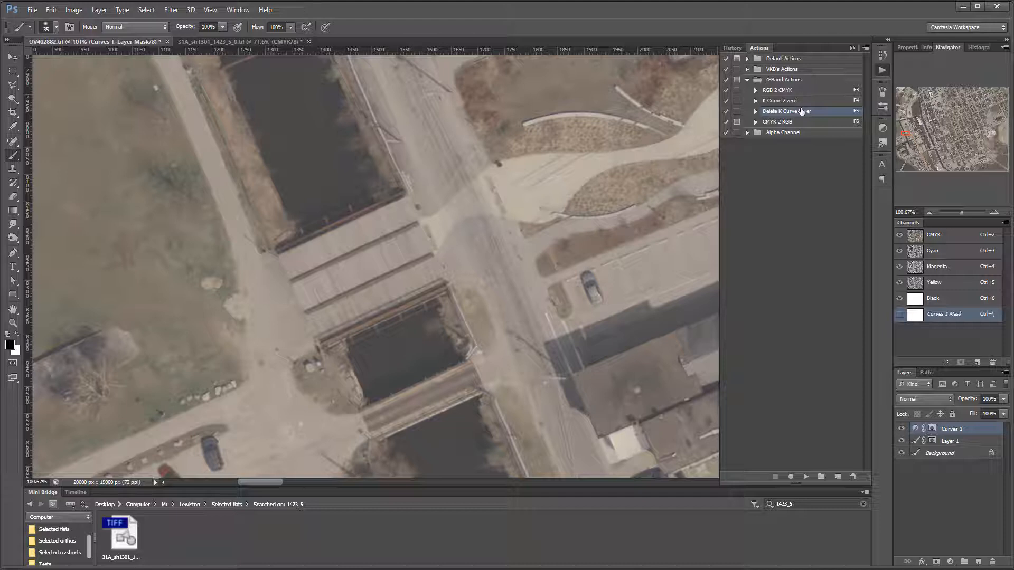
{"action": "key", "text": "F5"}
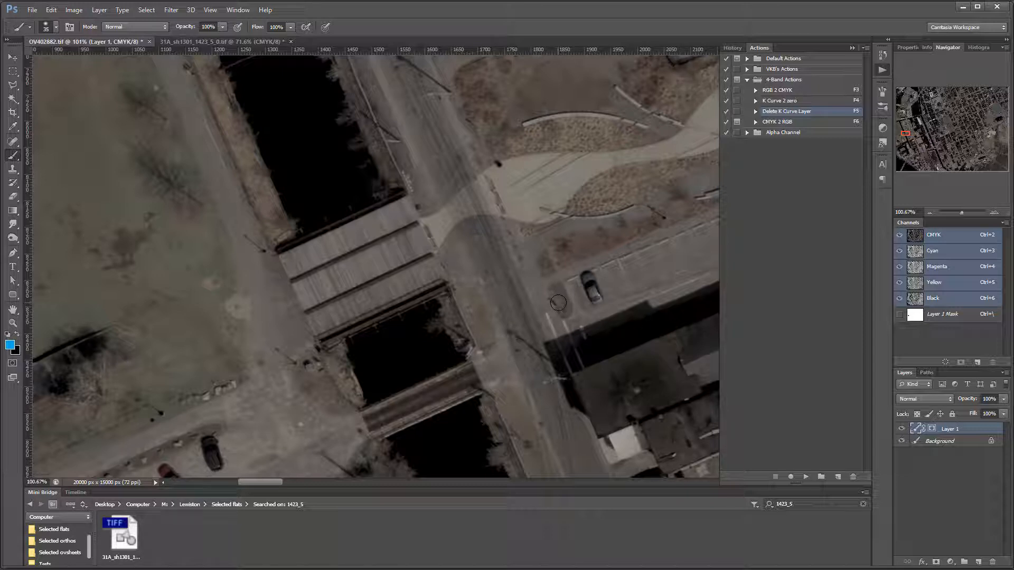
Step: Toggle Layer 1's visibility to compare the bridges with and without the patch, then flatten the image
{"action": "left_click", "coordinate": [902, 429]}
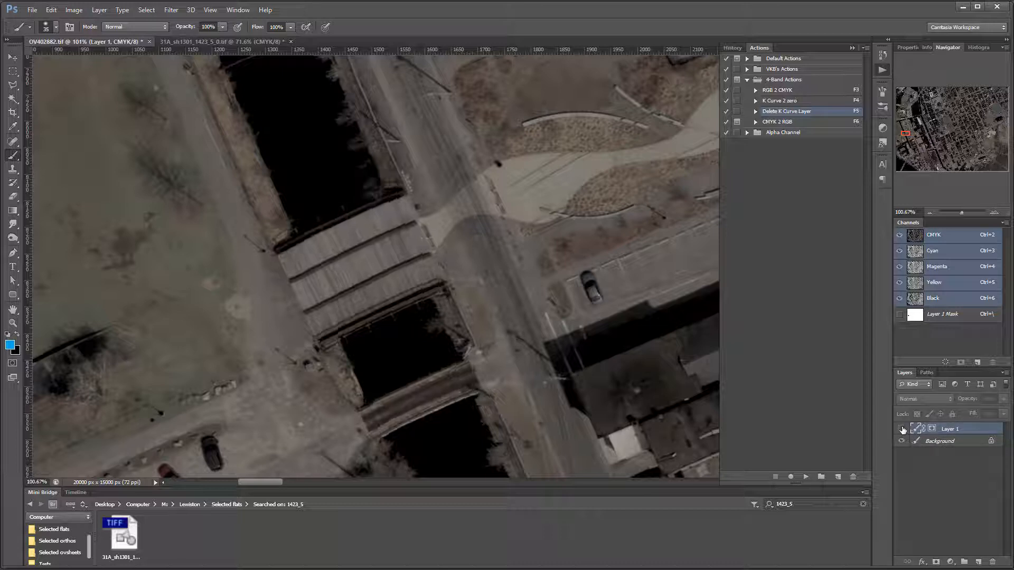
{"action": "left_click", "coordinate": [902, 429]}
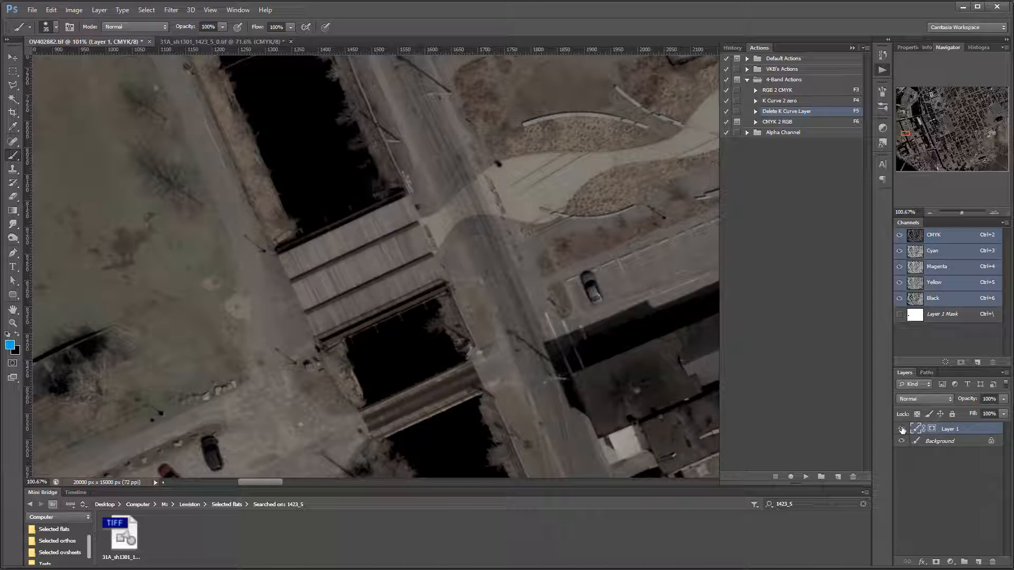
{"action": "left_click", "coordinate": [902, 429]}
{"action": "left_click", "coordinate": [902, 429]}
{"action": "left_click", "coordinate": [101, 11]}
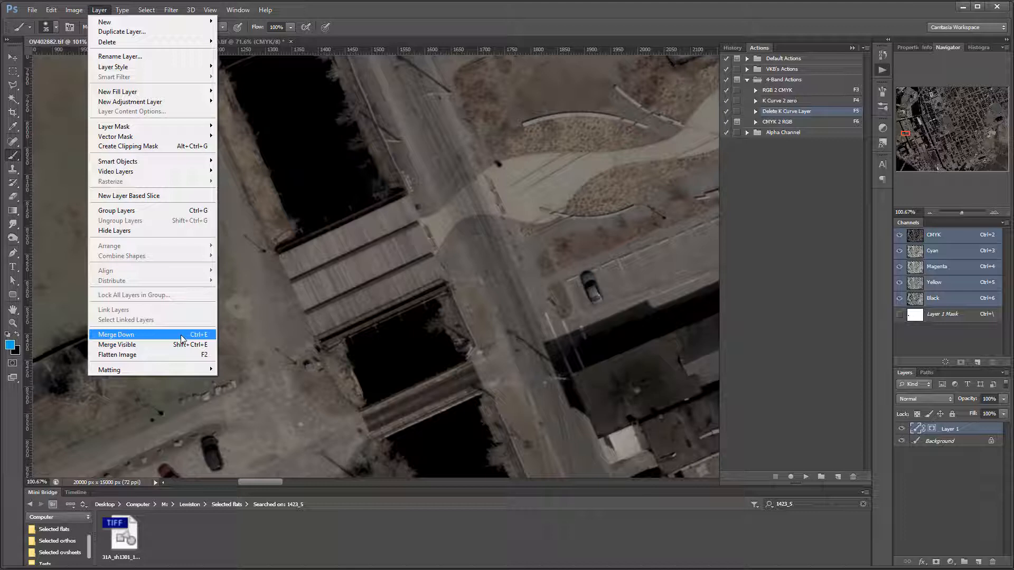
{"action": "left_click", "coordinate": [131, 355]}
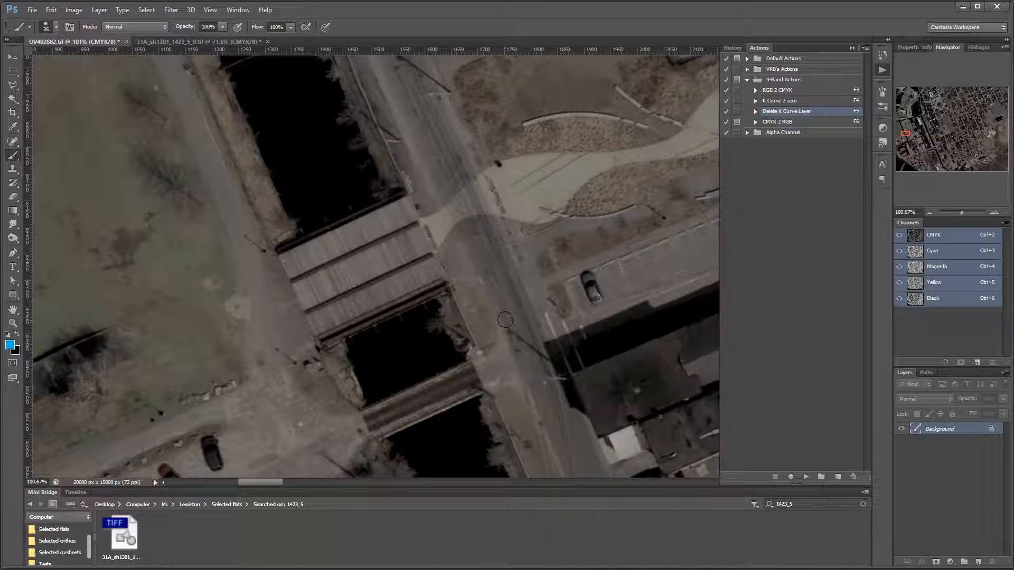
Step: Run the CMYK 2 RGB action and save the result as OV402882.tif in the Lewiston Tests folder, with no image compression
{"action": "left_click", "coordinate": [781, 122]}
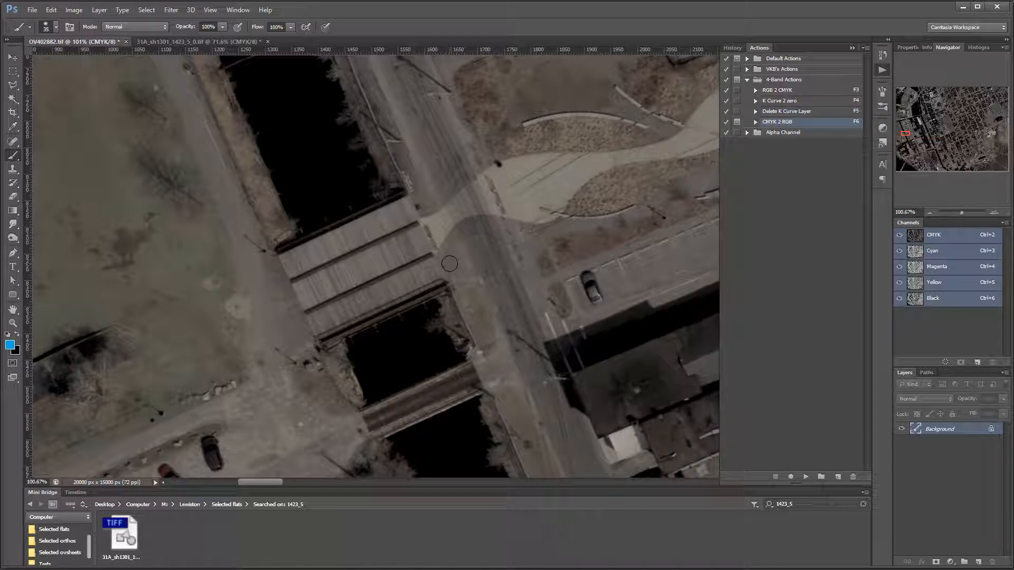
{"action": "key", "text": "F6"}
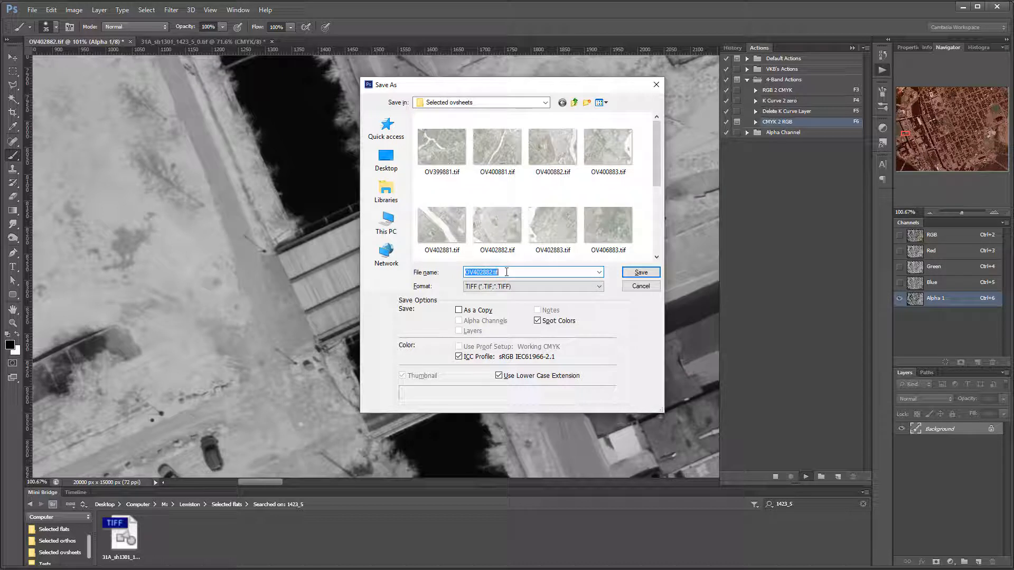
{"action": "left_click", "coordinate": [574, 103]}
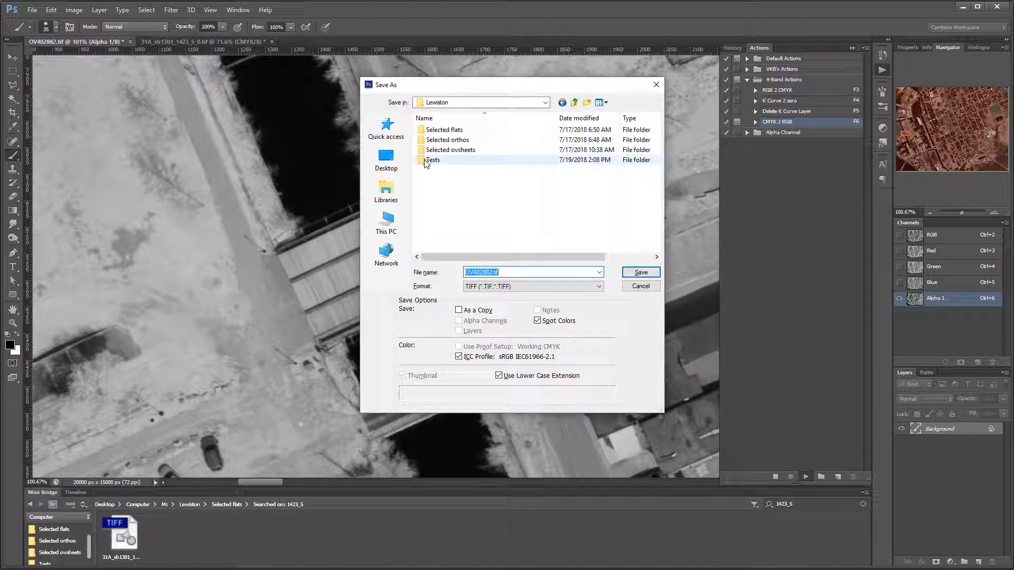
{"action": "left_click", "coordinate": [425, 161]}
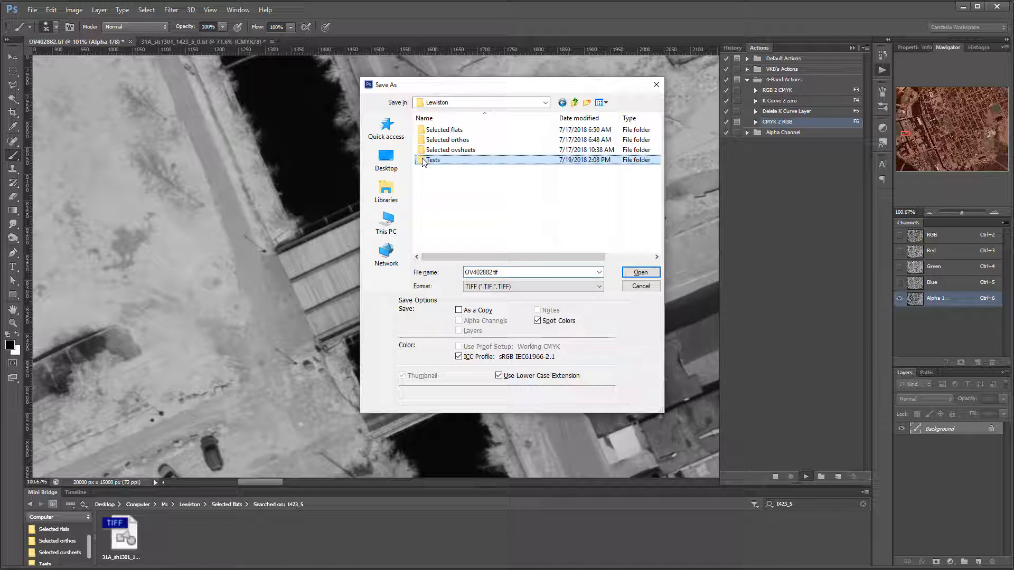
{"action": "left_click", "coordinate": [637, 273]}
{"action": "left_click", "coordinate": [630, 273]}
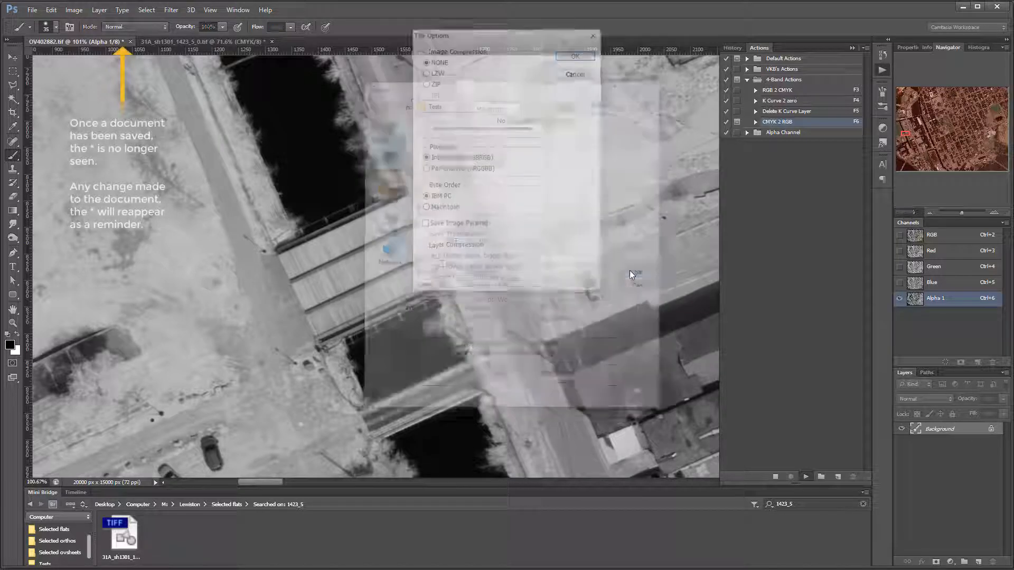
{"action": "left_click", "coordinate": [576, 54]}
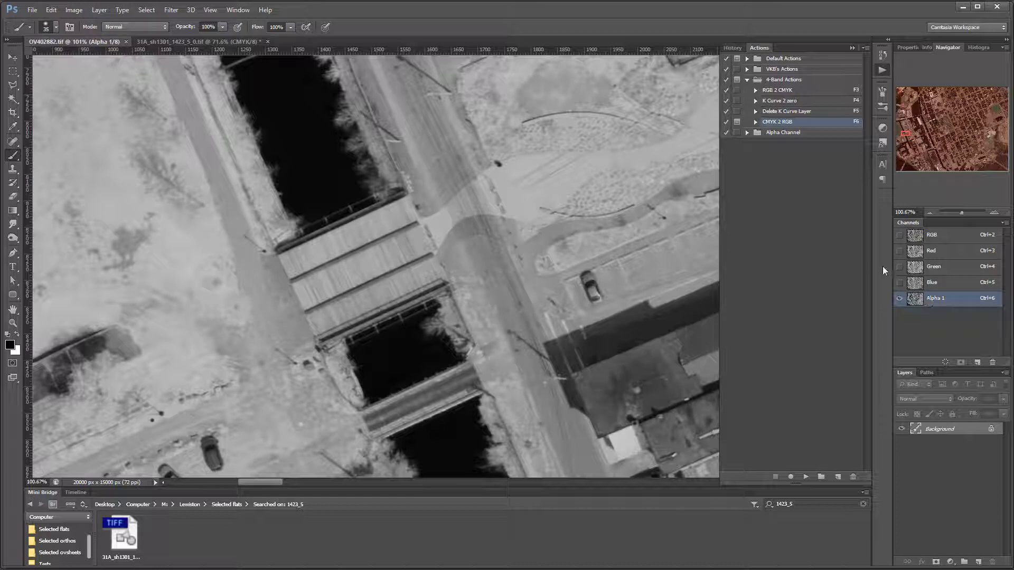
Step: Show the RGB composite channels and hide the Alpha 1 channel to view the patched bridges in natural colour
{"action": "left_click", "coordinate": [900, 237]}
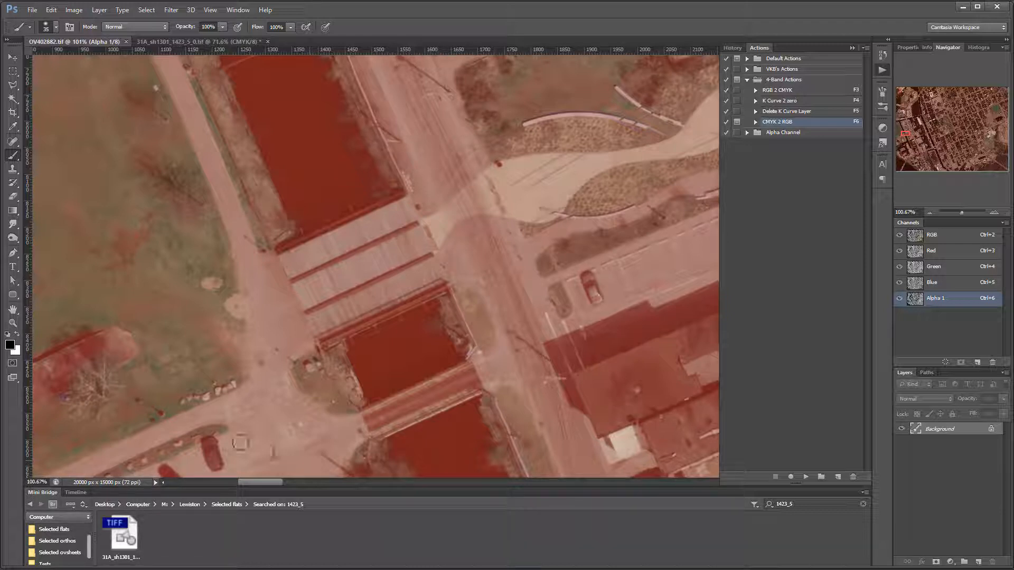
{"action": "left_click", "coordinate": [899, 300]}
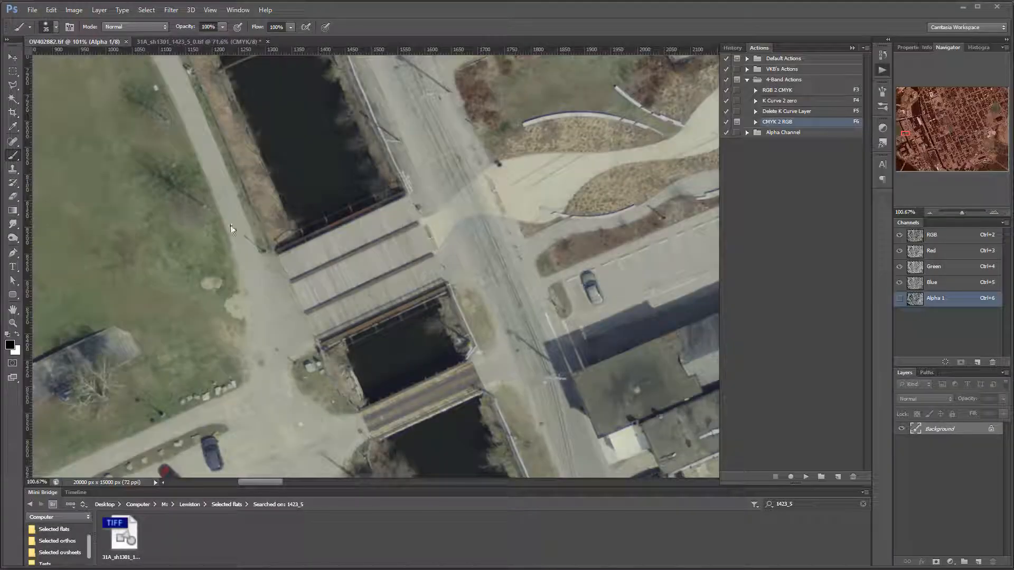
Step: Clear the selection in 31A_sh1301_1423_5_0.tif and close that document without saving its changes
{"action": "left_click", "coordinate": [177, 41]}
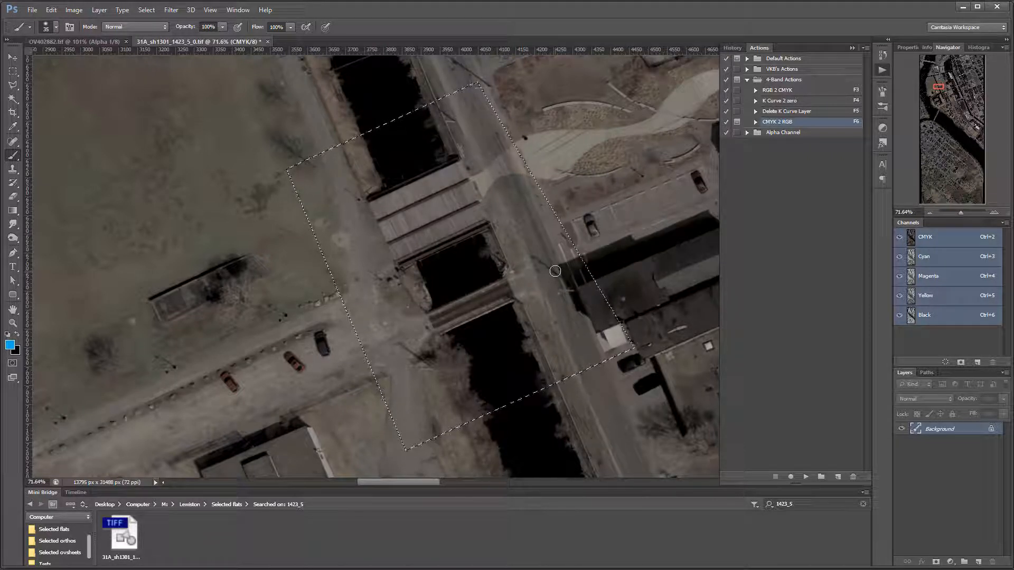
{"action": "key", "text": "ctrl+d"}
{"action": "left_click", "coordinate": [268, 42]}
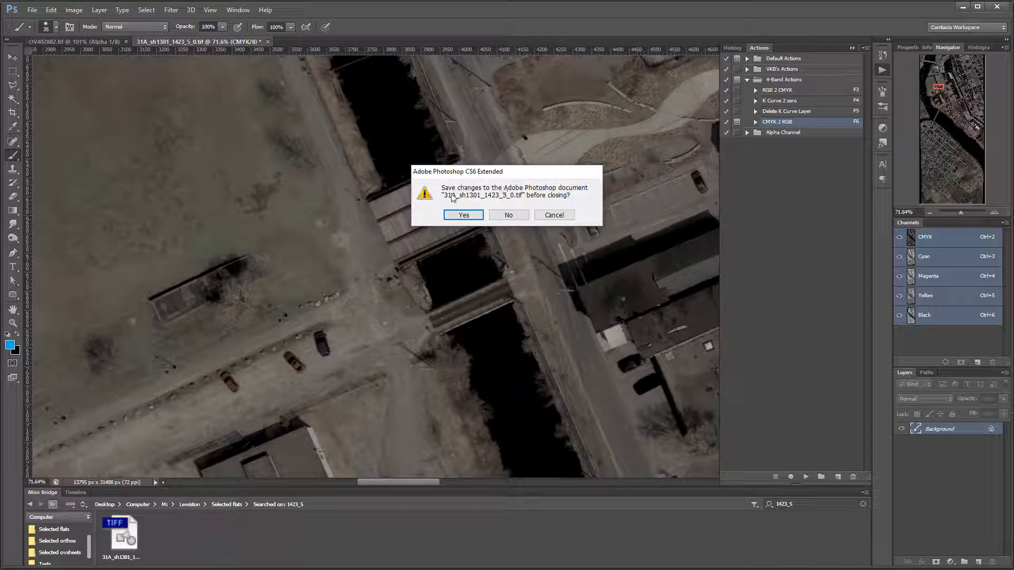
{"action": "left_click", "coordinate": [508, 216]}
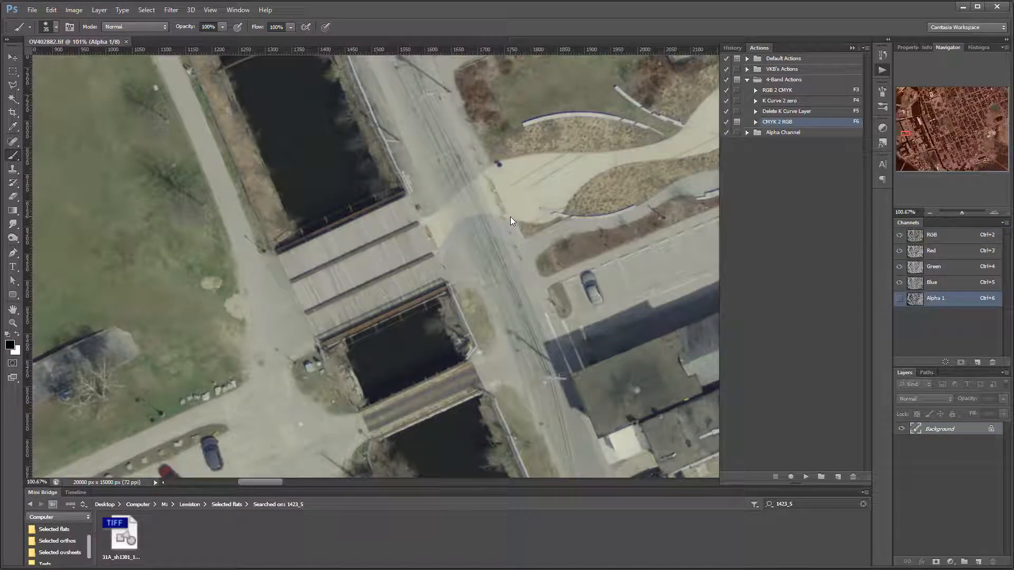